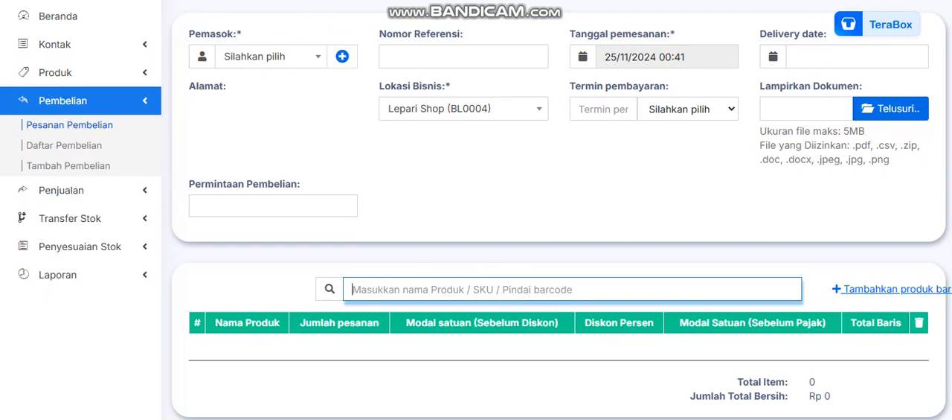
# Choose Lepari Shop (BL0004) as the business location of the purchase order.
pyautogui.click(464, 109)
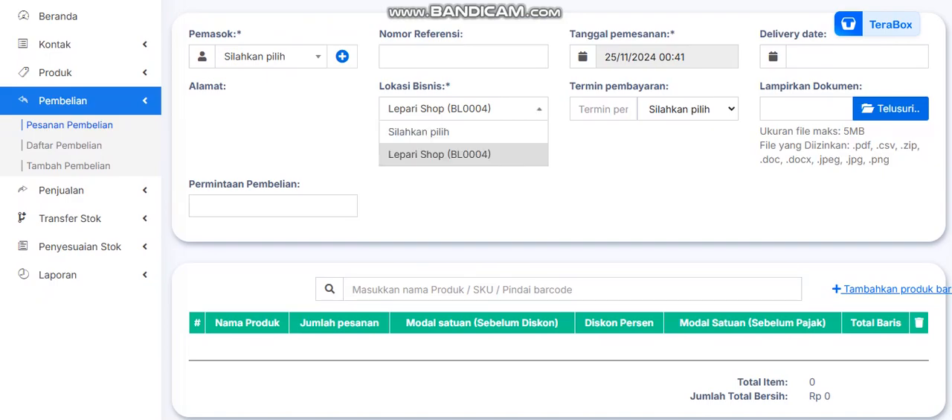
pyautogui.click(464, 154)
pyautogui.scroll(1, 476, 210)
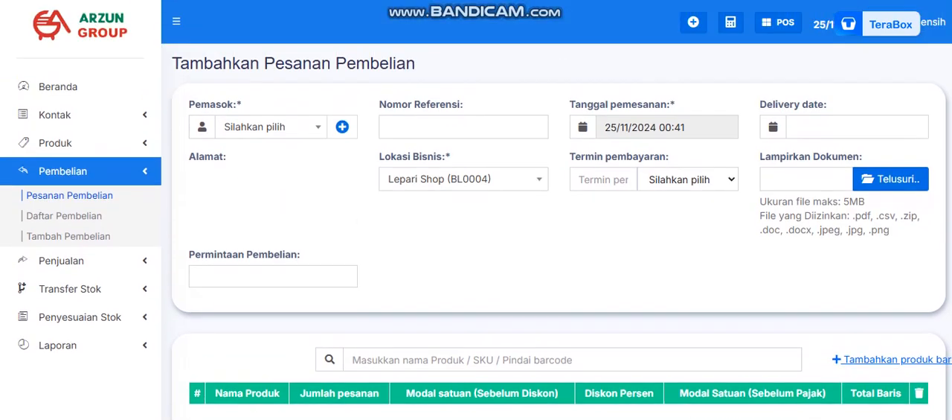
# Find PT CIPTA NIAGA SEMESTA by searching for "pt" and select it as the supplier.
pyautogui.click(271, 127)
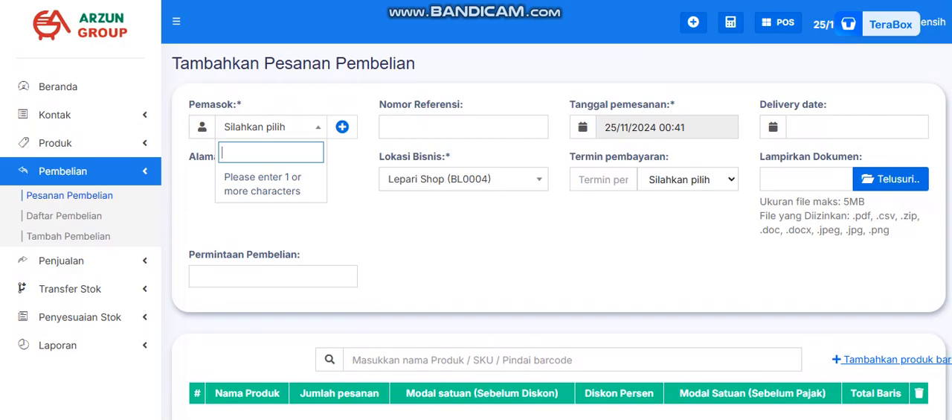
pyautogui.write('pt')
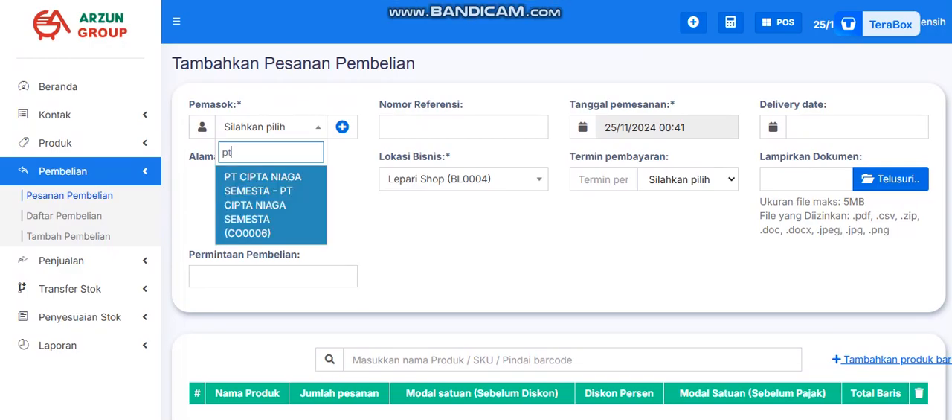
pyautogui.press('Return')
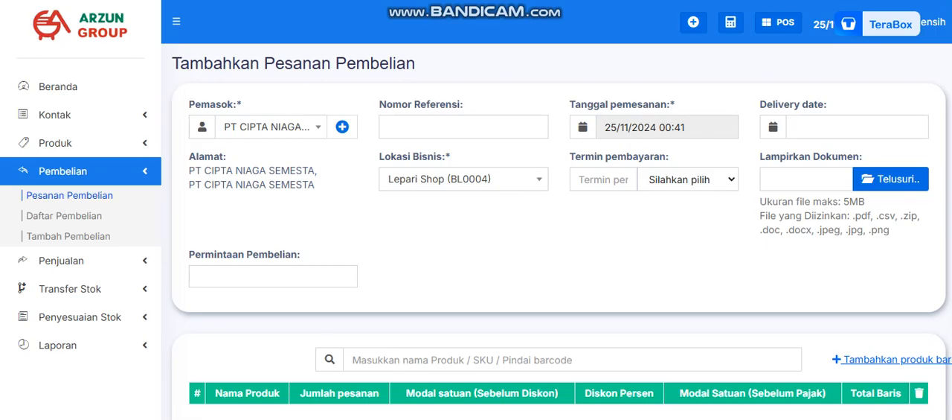
# Start a new supplier contact of type Bisnis with the business name PT A.
pyautogui.click(271, 127)
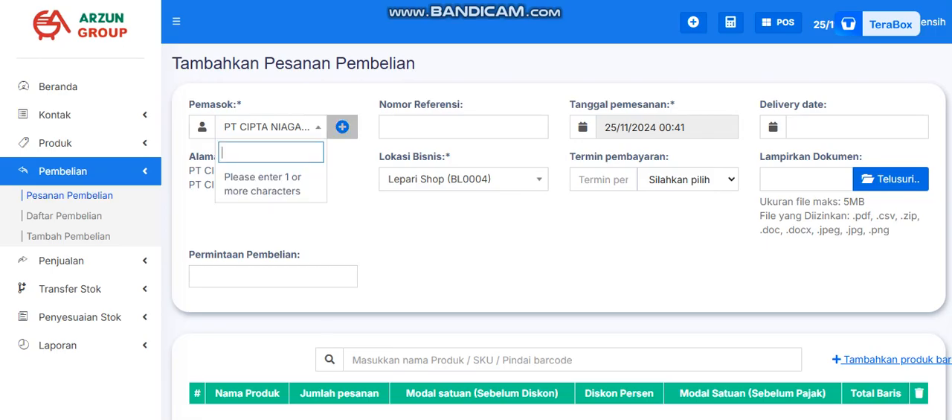
pyautogui.click(342, 126)
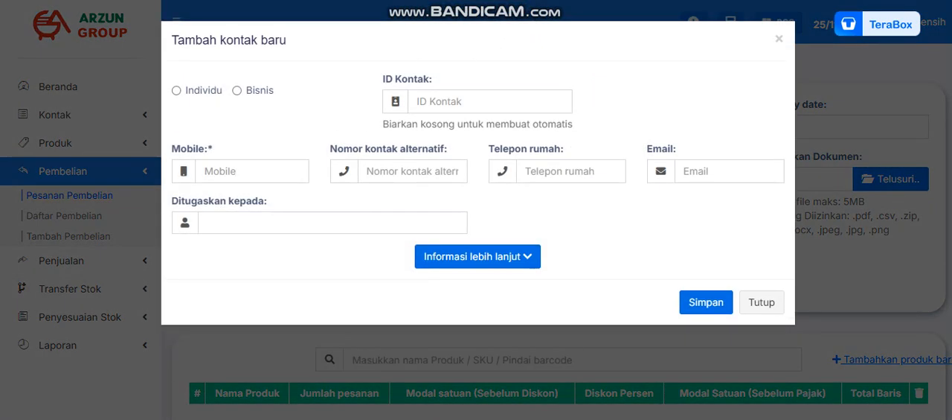
pyautogui.click(176, 90)
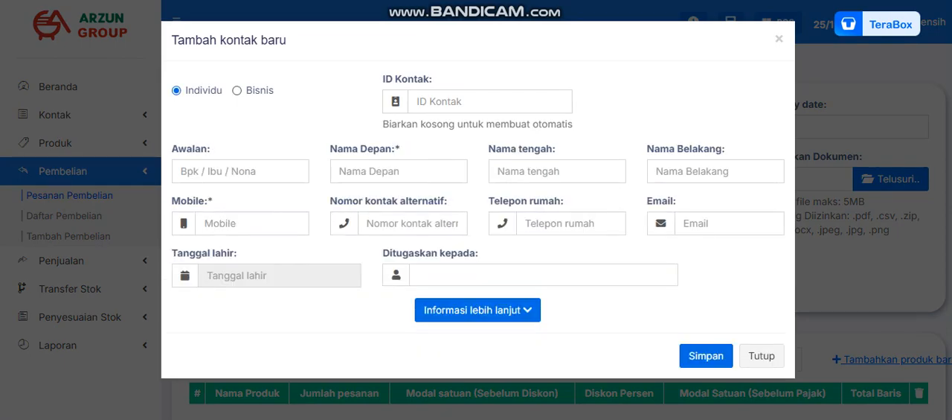
pyautogui.click(237, 91)
pyautogui.click(176, 91)
pyautogui.click(236, 91)
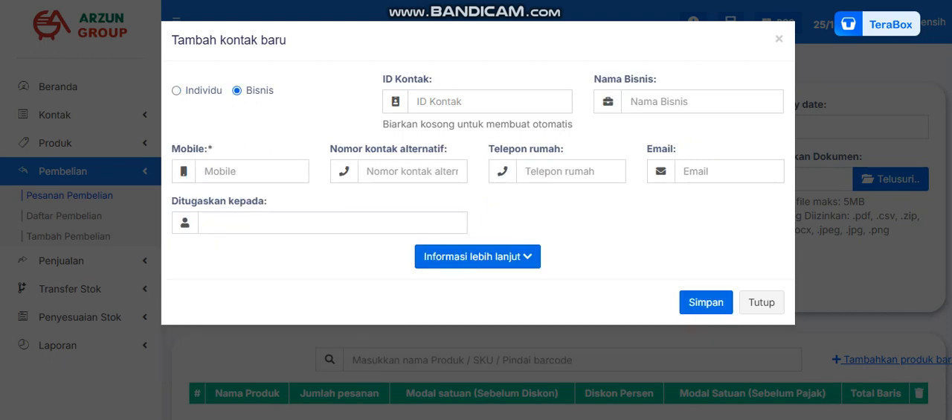
pyautogui.click(691, 102)
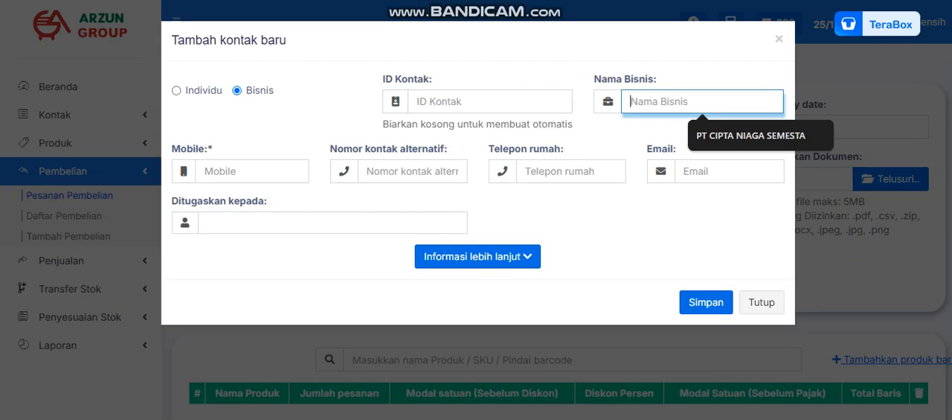
pyautogui.write('PT')
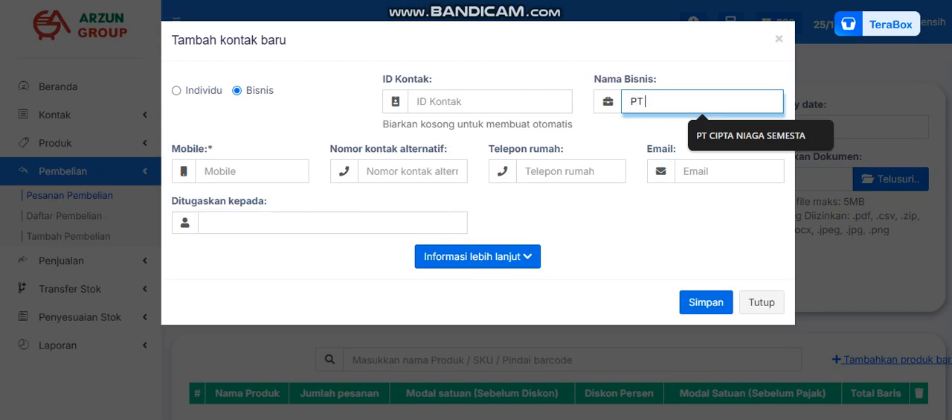
pyautogui.write(' A')
# Fill in the new contact's mobile number and alternative contact number.
pyautogui.click(251, 172)
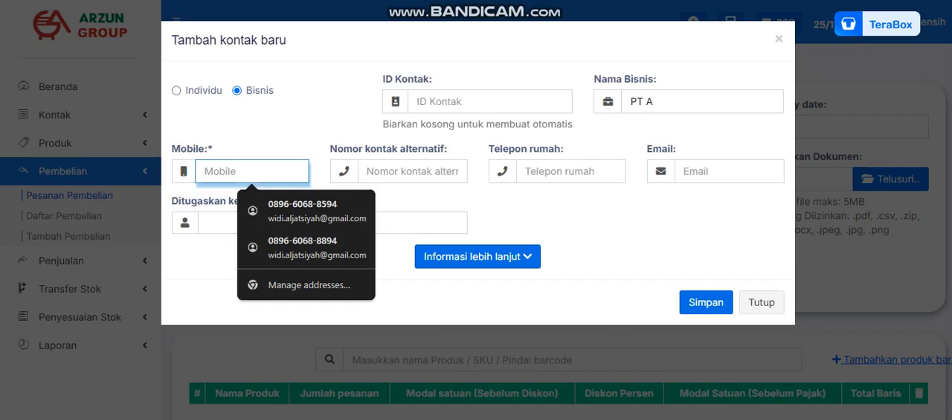
pyautogui.click(413, 171)
pyautogui.click(571, 171)
pyautogui.click(413, 171)
pyautogui.click(251, 171)
pyautogui.click(319, 134)
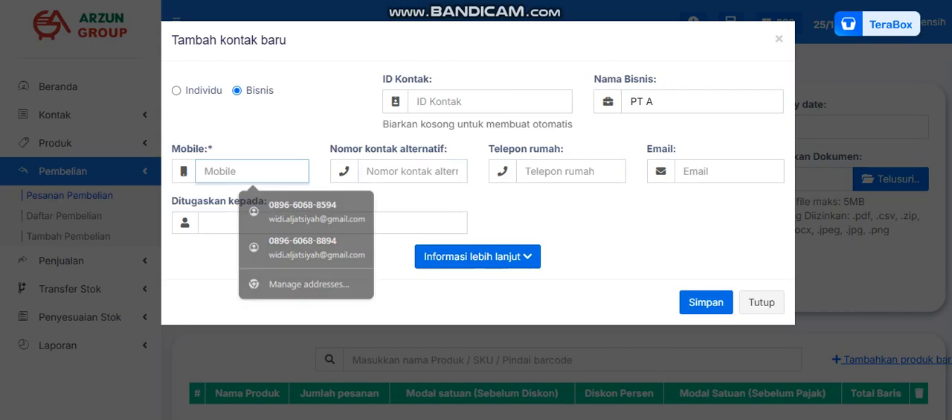
pyautogui.click(251, 171)
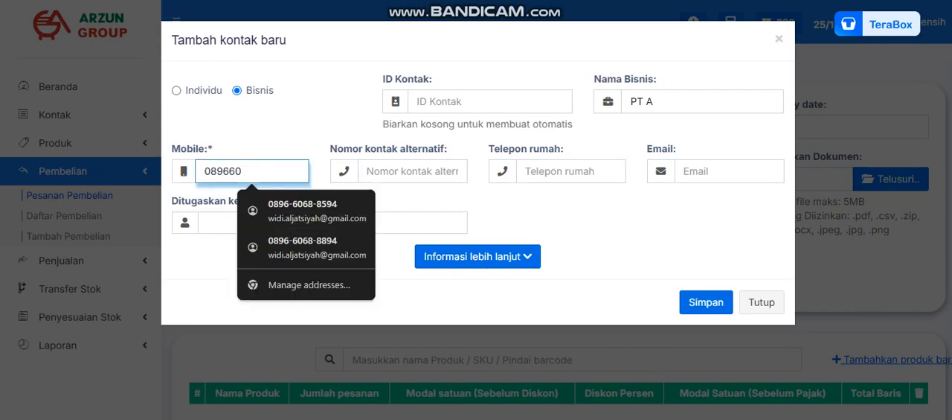
pyautogui.press('Tab')
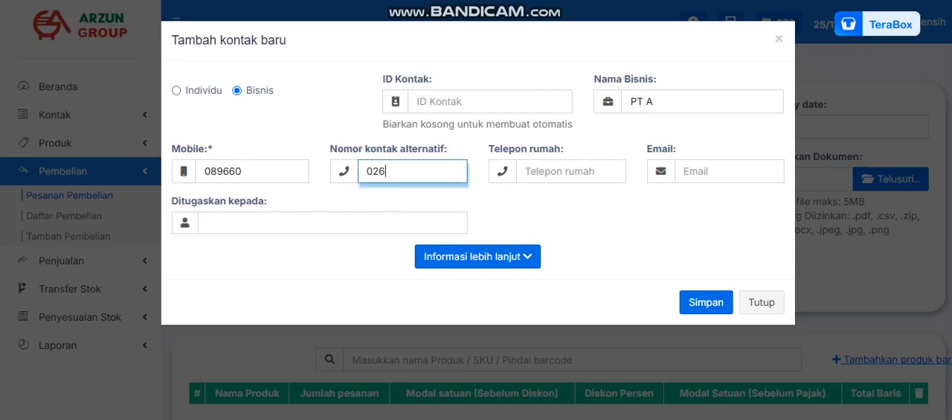
# Save the new PT A contact as the supplier of the purchase order.
pyautogui.hotkey('shift', 'Tab')
pyautogui.hotkey('shift', 'Tab')
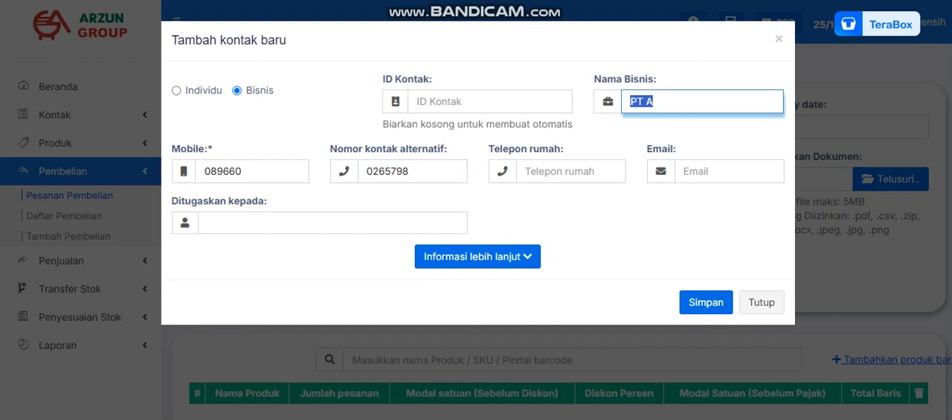
pyautogui.press('Tab')
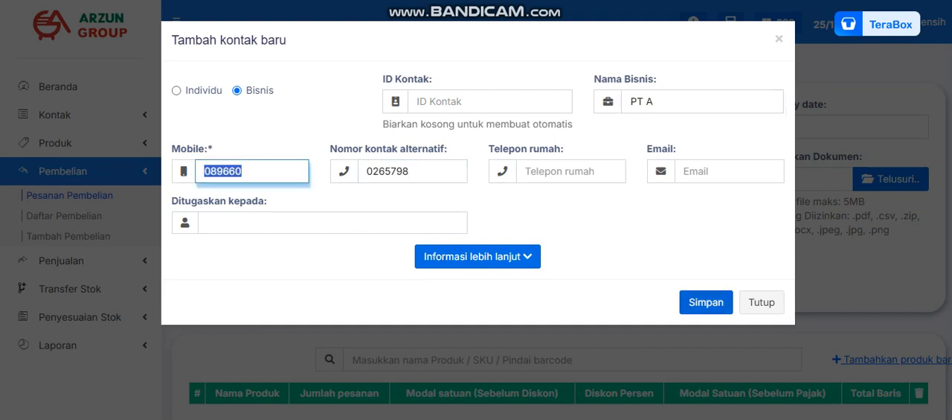
pyautogui.press('Return')
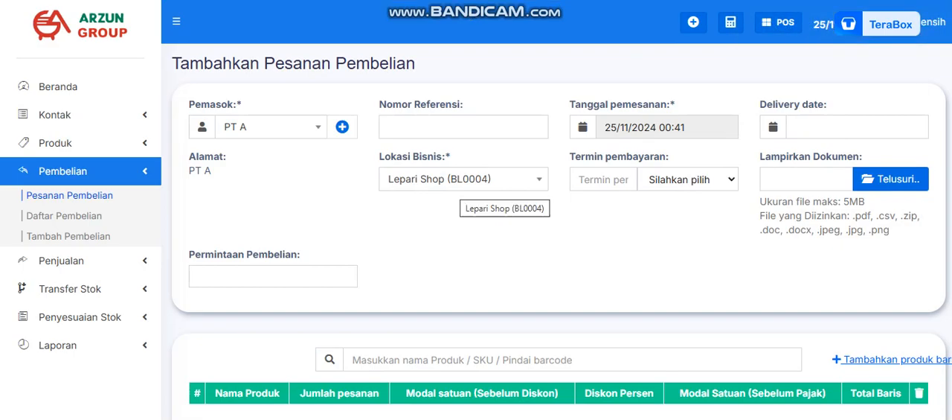
# Set the delivery date of the purchase order to 25/11/2024 00:42.
pyautogui.click(603, 179)
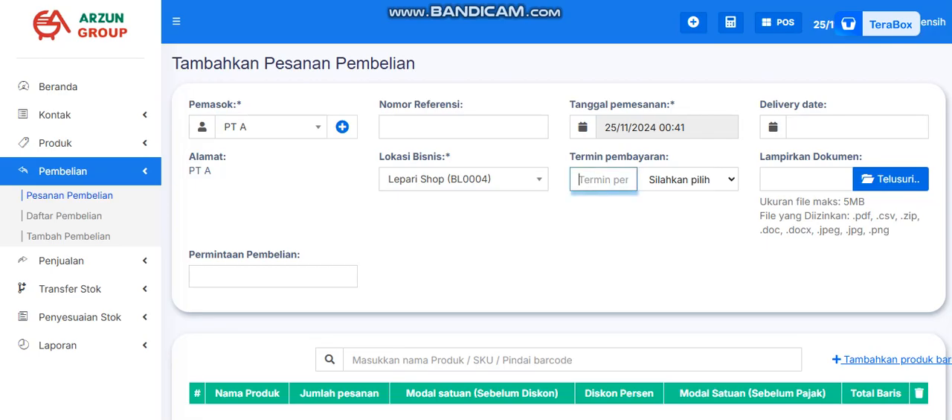
pyautogui.click(631, 225)
pyautogui.click(856, 127)
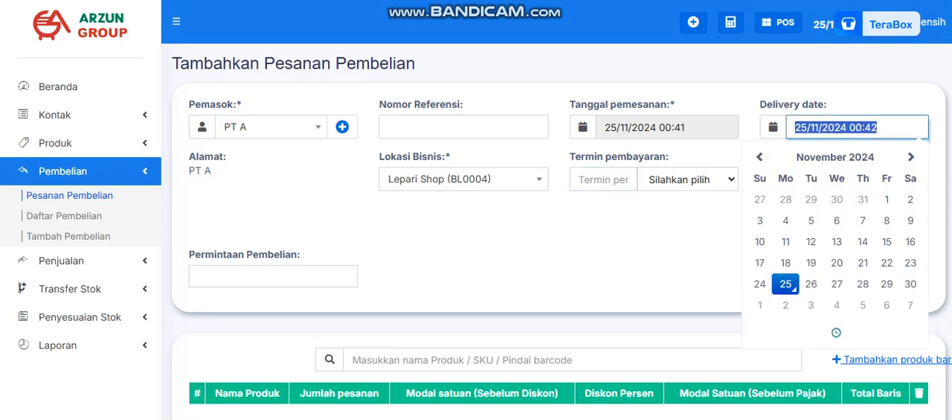
pyautogui.click(649, 237)
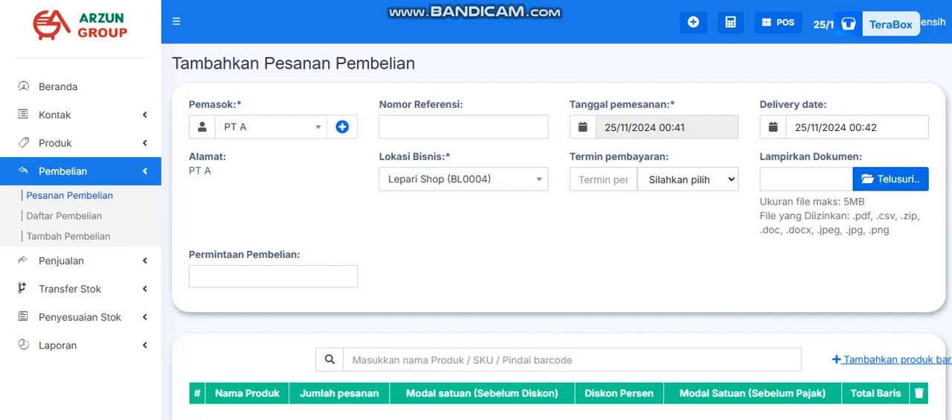
pyautogui.click(847, 127)
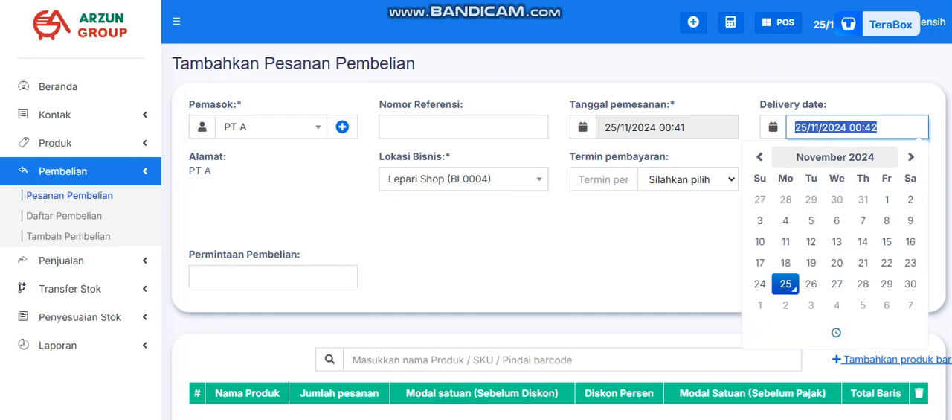
pyautogui.click(657, 246)
# Search the products for "pucu" and add PUCUK HARUM 24BTLX350ML to the order.
pyautogui.scroll(-1, 657, 245)
pyautogui.scroll(-1, 476, 209)
pyautogui.click(572, 219)
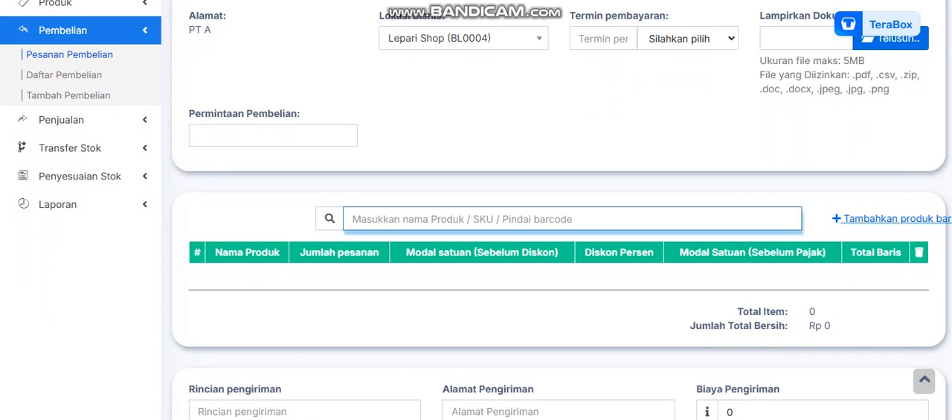
pyautogui.write('pucu')
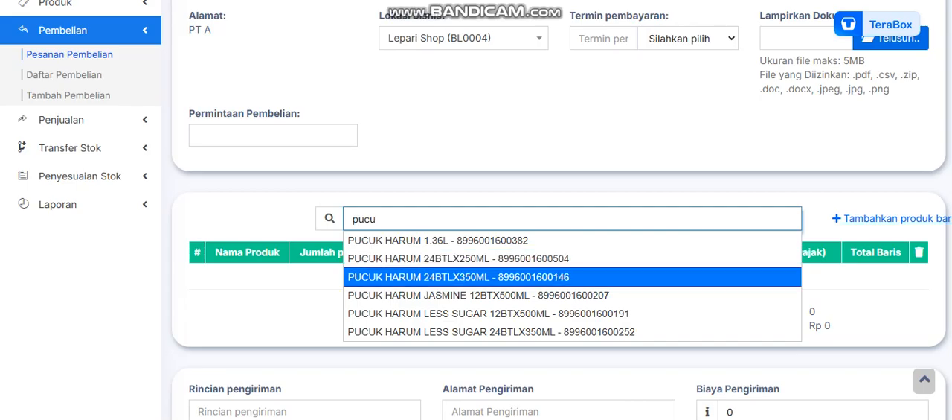
pyautogui.press('Return')
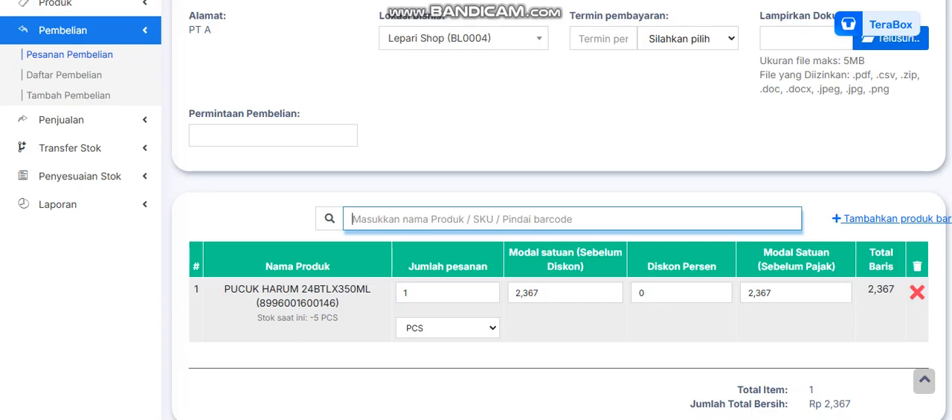
# Review the available units and the order quantity of the PUCUK HARUM 24BTLX350ML line.
pyautogui.click(448, 327)
pyautogui.click(447, 347)
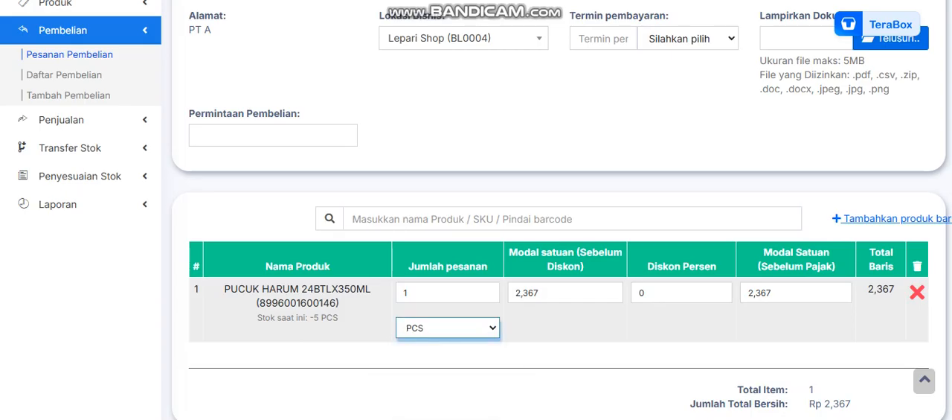
pyautogui.scroll(-1, 447, 313)
pyautogui.click(448, 257)
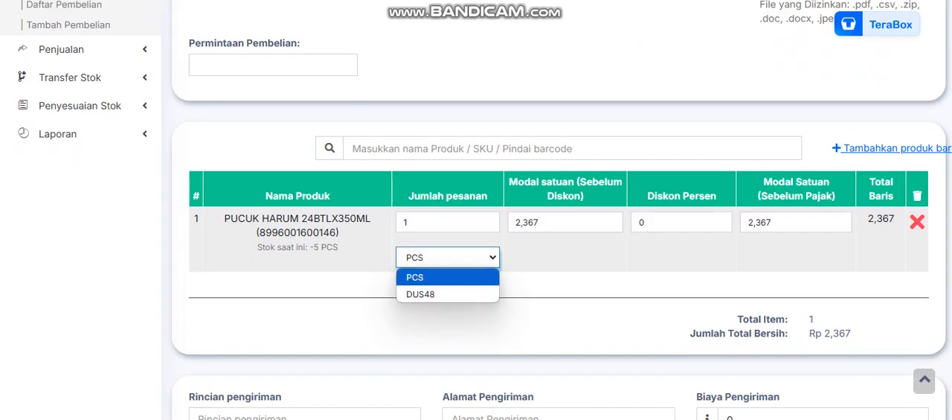
pyautogui.click(448, 257)
pyautogui.click(448, 258)
pyautogui.click(426, 222)
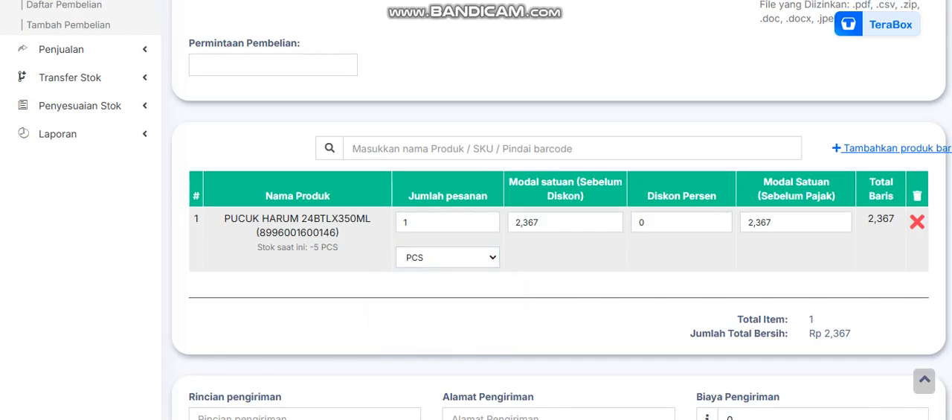
pyautogui.doubleClick(408, 222)
pyautogui.click(450, 316)
# Switch to Calculator, divide 59000 by 24 to work out the unit cost, and return to the purchase order.
pyautogui.hotkey('alt', 'Tab')
pyautogui.press('Escape')
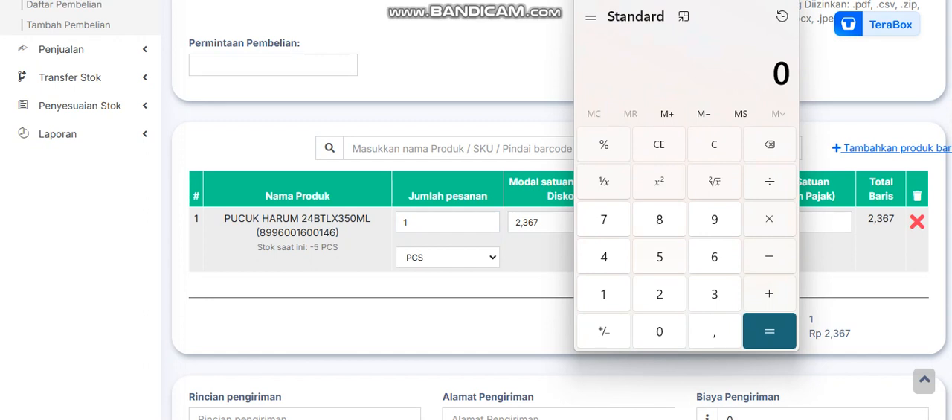
pyautogui.write('59.000')
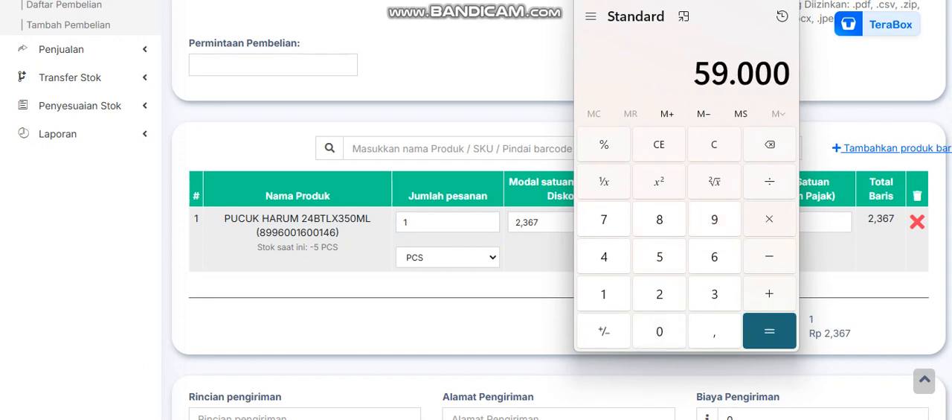
pyautogui.press('/')
pyautogui.write('24')
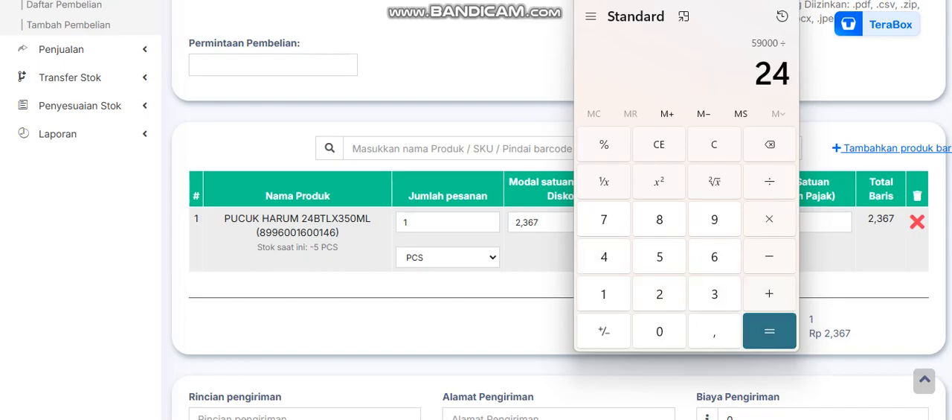
pyautogui.press('Return')
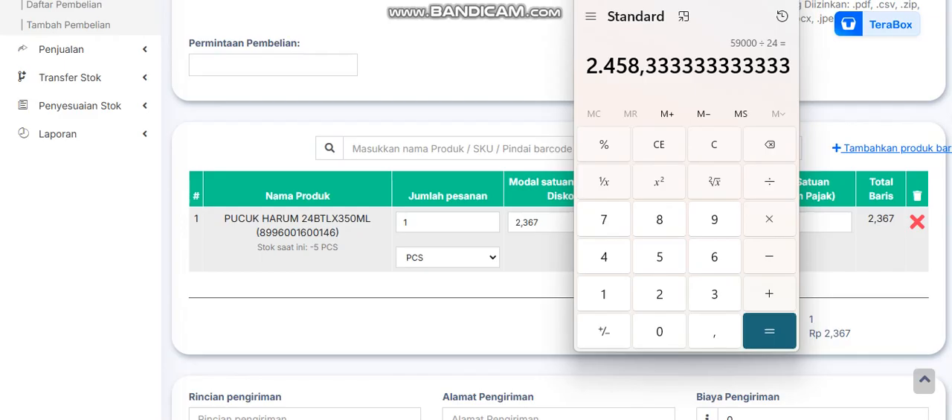
pyautogui.moveTo(685, 0); pyautogui.dragTo(685, 13)
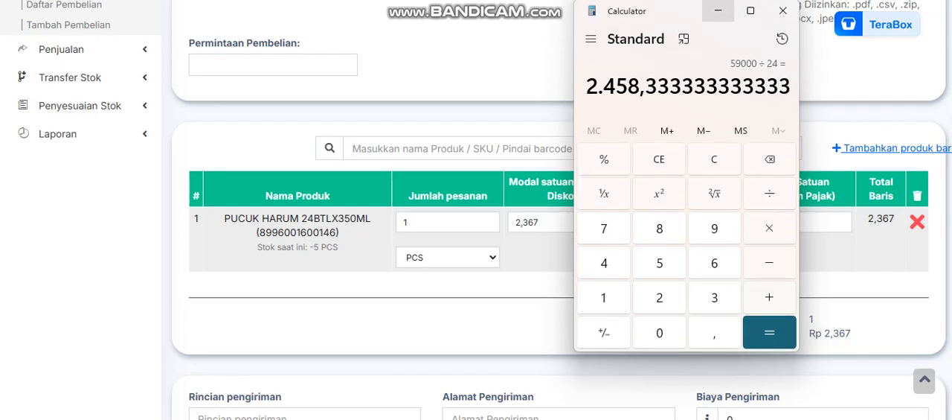
pyautogui.click(718, 10)
pyautogui.click(689, 84)
# Set the unit cost before discount of PUCUK HARUM 24BTLX350ML to 2385.
pyautogui.doubleClick(544, 223)
pyautogui.write('238')
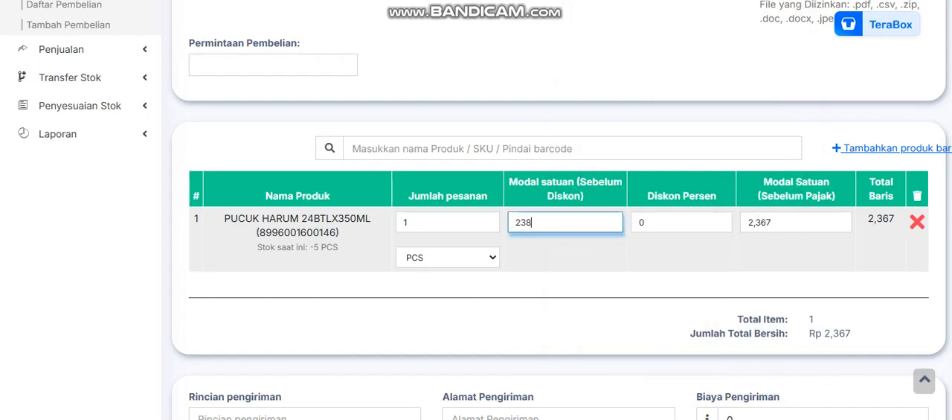
pyautogui.write('5.')
# Check the division result in Calculator and set the unit cost before discount of PUCUK HARUM 24BTLX350ML to 2458.333.
pyautogui.hotkey('alt', 'Tab')
pyautogui.press('super+Down')
pyautogui.hotkey('alt', 'Tab')
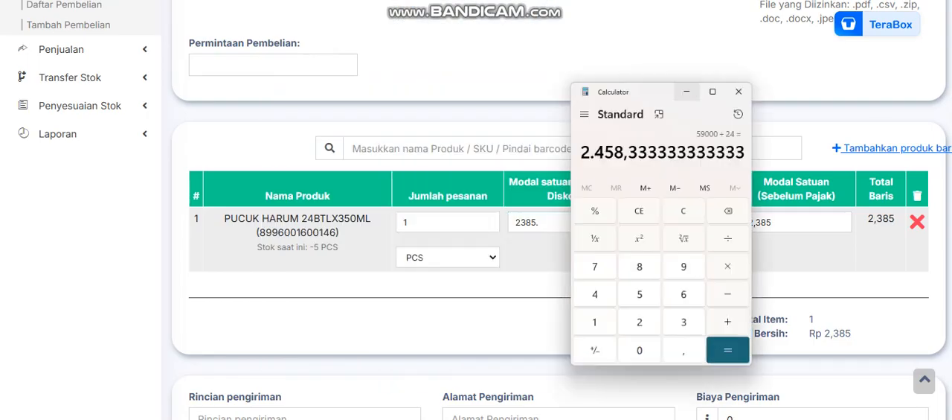
pyautogui.hotkey('alt', 'Tab')
pyautogui.press('BackSpace')
pyautogui.press('BackSpace')
pyautogui.press('BackSpace')
pyautogui.press('BackSpace')
pyautogui.press('BackSpace')
pyautogui.write('2458.')
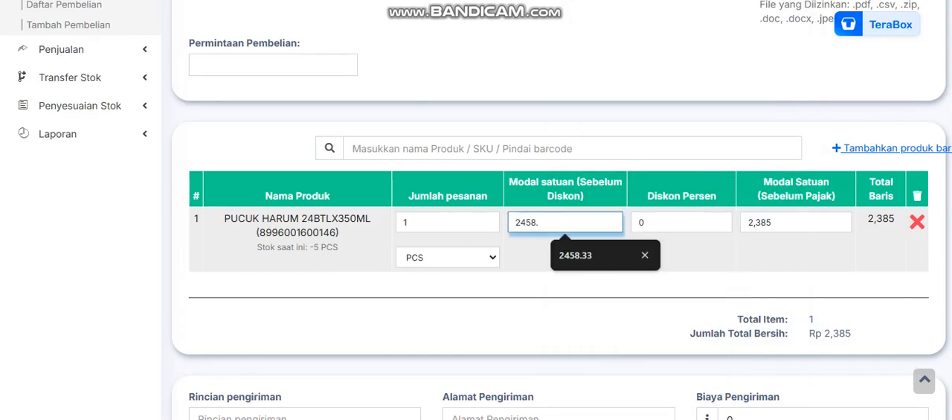
pyautogui.write('333')
pyautogui.press('Tab')
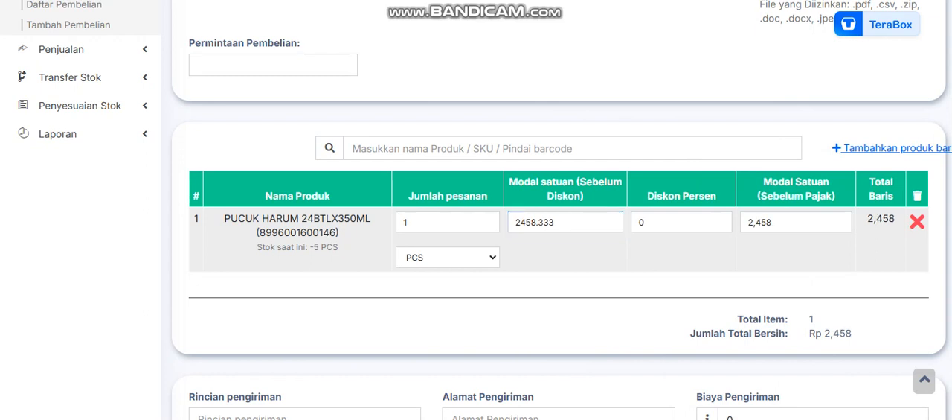
# Set the order quantity of PUCUK HARUM 24BTLX350ML to 48 and its unit cost before tax to 2458.33.
pyautogui.doubleClick(406, 222)
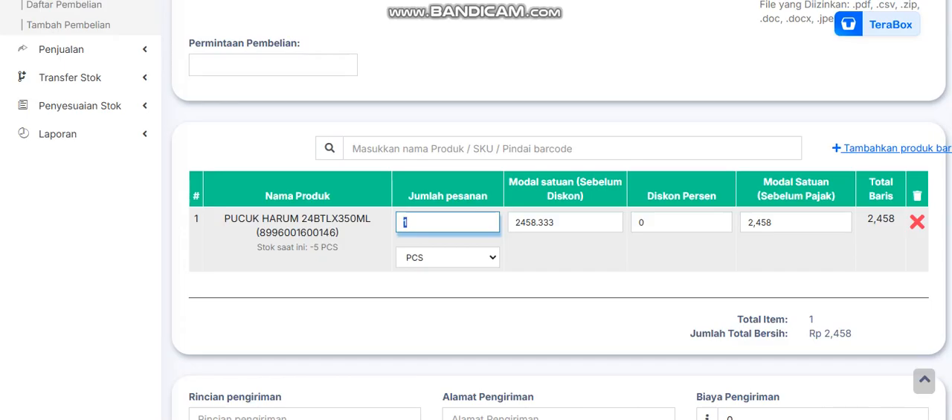
pyautogui.write('48')
pyautogui.press('Tab')
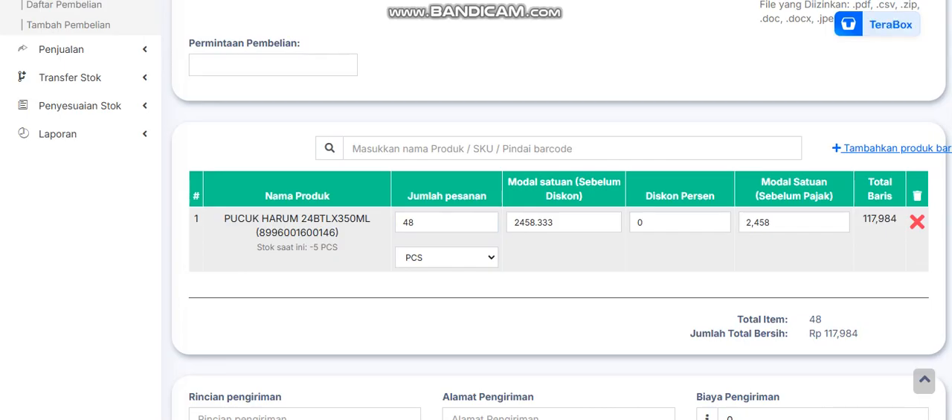
pyautogui.doubleClick(769, 221)
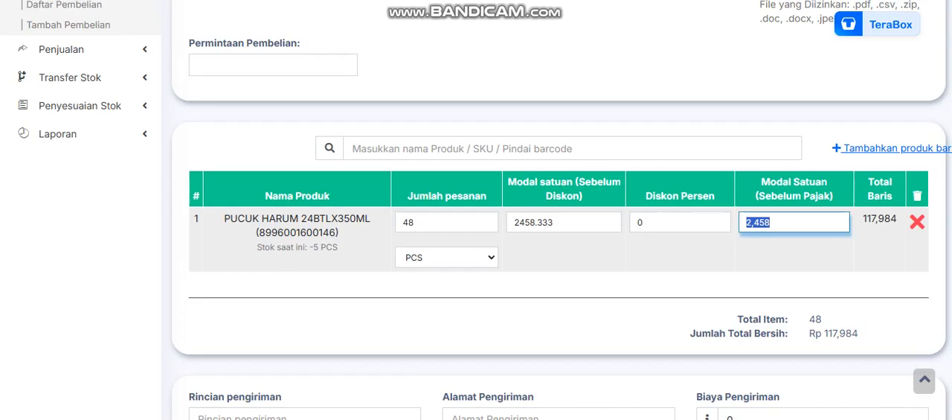
pyautogui.write('2458.33')
pyautogui.press('Tab')
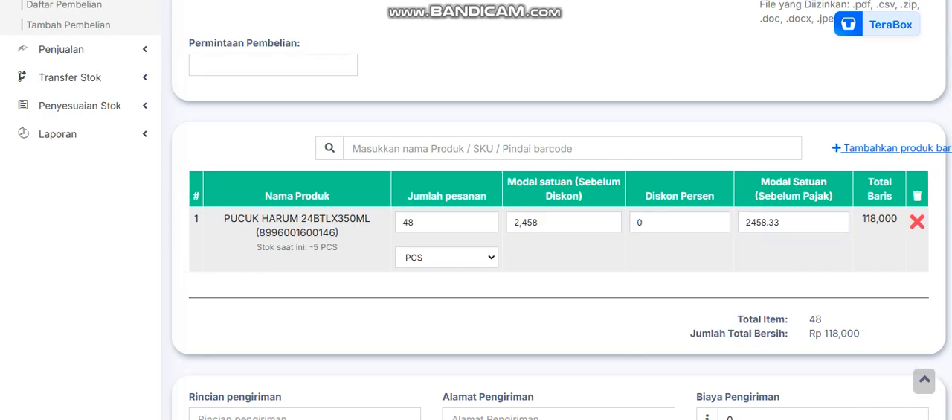
# Check the line's unit choices, leave the order without saving, and review the list of product units.
pyautogui.click(446, 257)
pyautogui.press('Escape')
pyautogui.scroll(3, 558, 223)
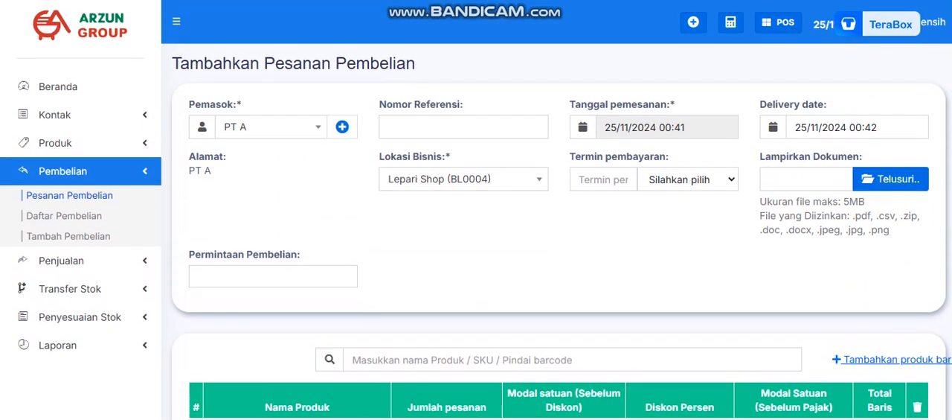
pyautogui.click(55, 142)
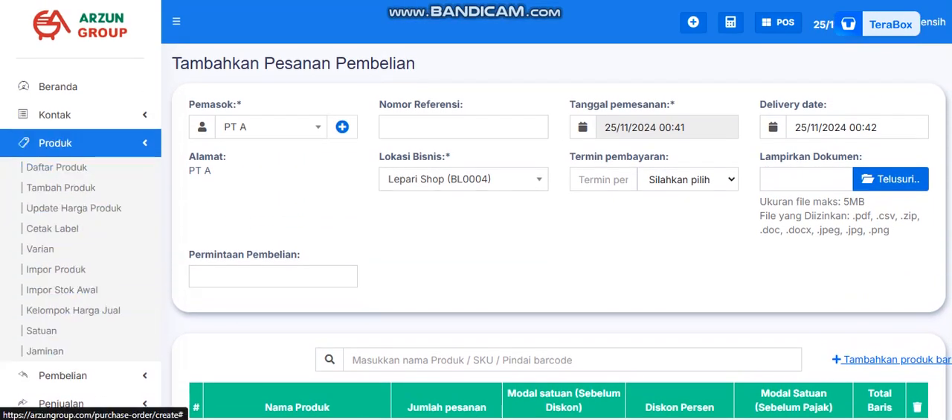
pyautogui.click(41, 330)
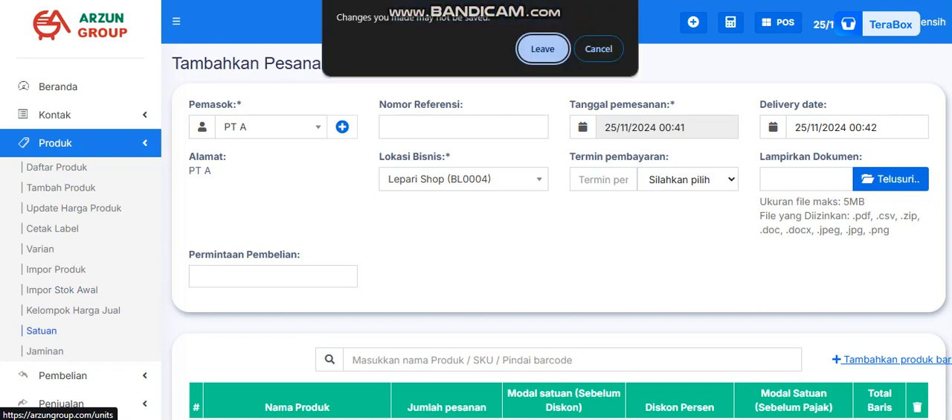
pyautogui.click(543, 49)
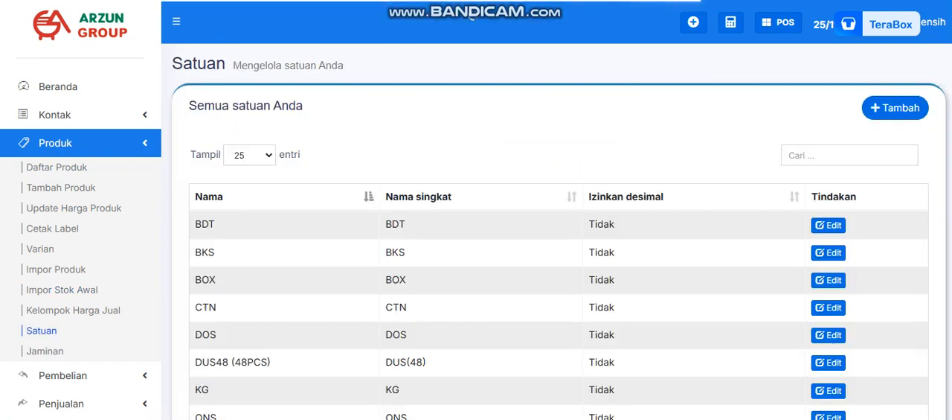
pyautogui.scroll(-2, 558, 231)
pyautogui.scroll(-1, 558, 230)
pyautogui.scroll(1, 558, 230)
pyautogui.scroll(-1, 558, 230)
pyautogui.scroll(2, 558, 230)
pyautogui.scroll(2, 558, 230)
# Start adding a new unit with DUS(24) as both its name and its short name.
pyautogui.click(895, 108)
pyautogui.click(361, 101)
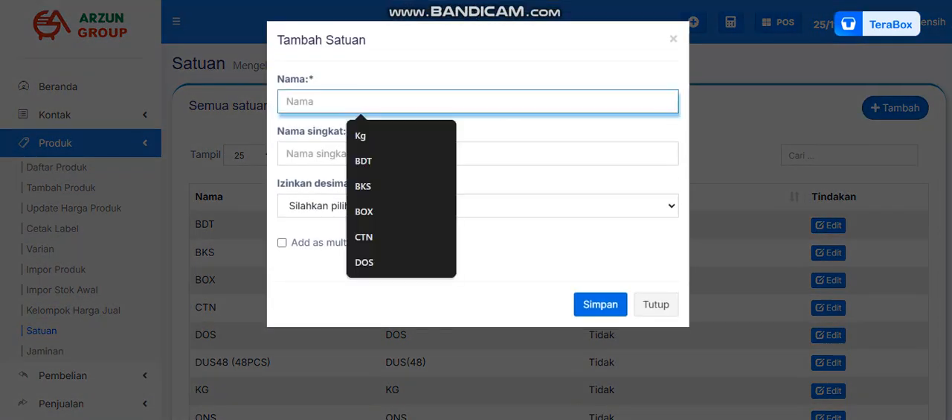
pyautogui.write('DUS')
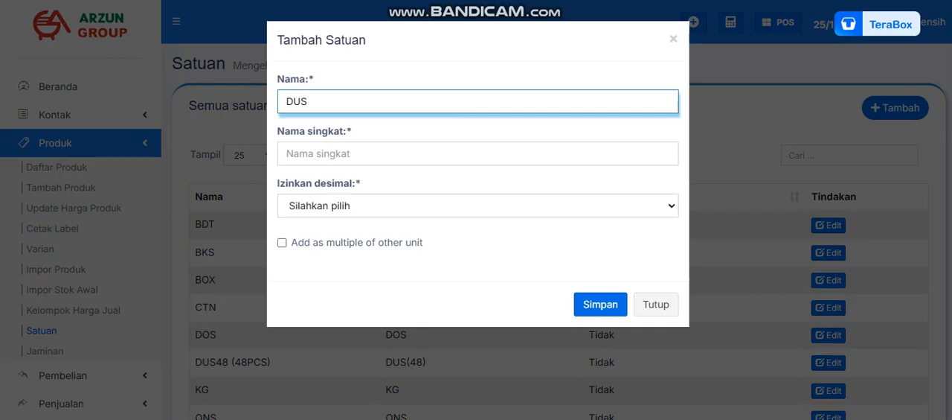
pyautogui.write('(24)')
pyautogui.hotkey('ctrl', 'a')
pyautogui.hotkey('ctrl', 'c')
pyautogui.press('Tab')
pyautogui.hotkey('ctrl', 'v')
# Set allowing decimals to Tidak for the new unit and enable adding it as a multiple of another unit.
pyautogui.press('Tab')
pyautogui.hotkey('alt', 'Down')
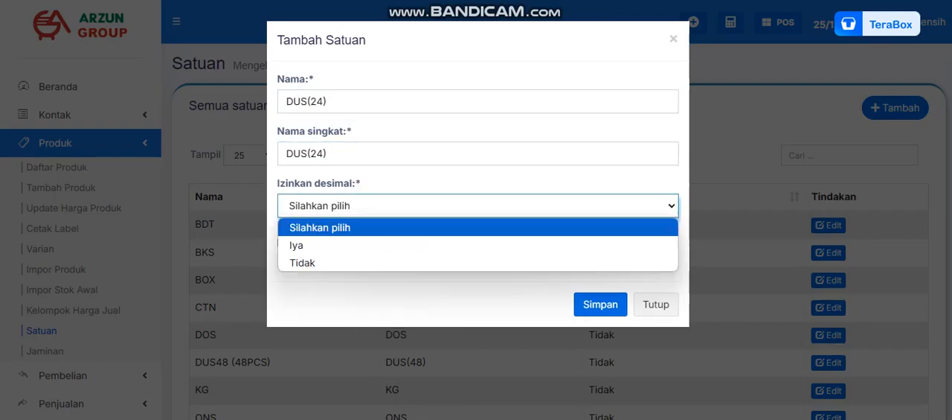
pyautogui.press('Down')
pyautogui.press('Down')
pyautogui.press('Return')
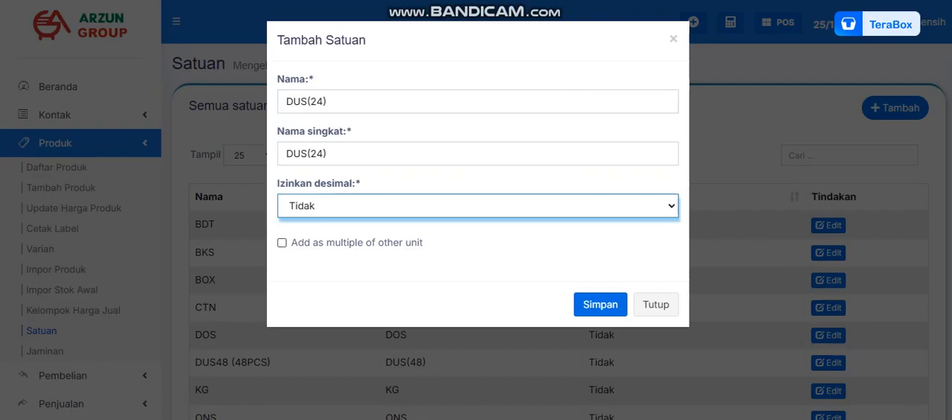
pyautogui.press('Tab')
pyautogui.press('space')
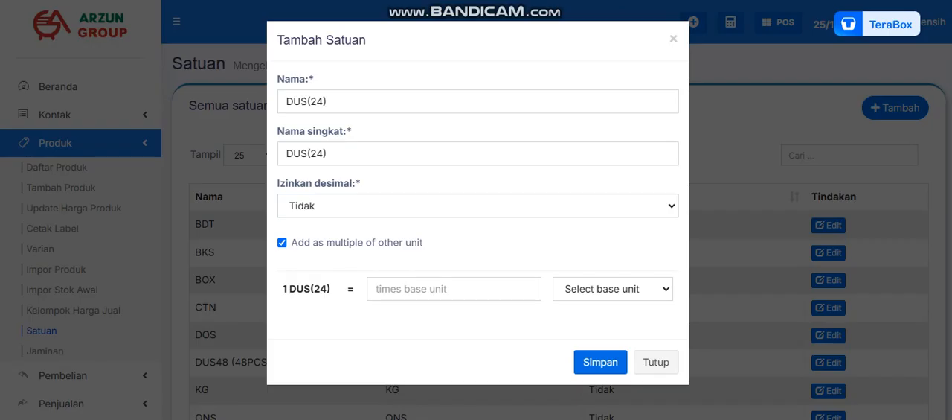
# Define 1 DUS(24) as 24 times the base unit PCS (PCS).
pyautogui.click(613, 289)
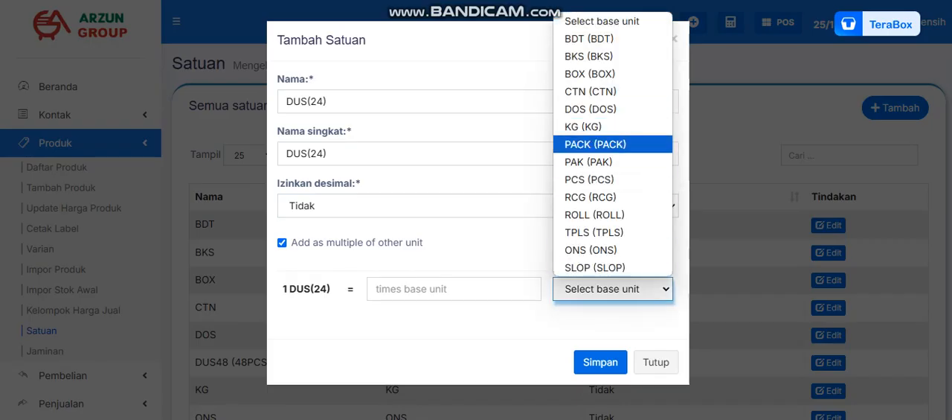
pyautogui.click(453, 288)
pyautogui.click(454, 288)
pyautogui.write('42')
pyautogui.press('BackSpace')
pyautogui.press('BackSpace')
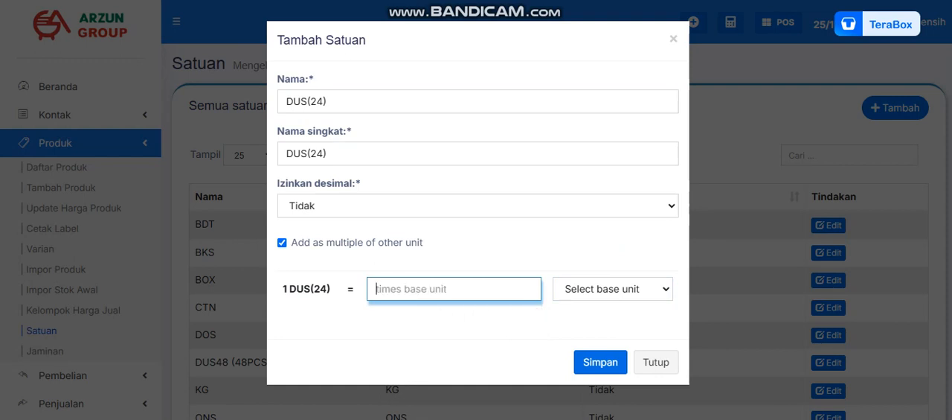
pyautogui.write('24')
pyautogui.click(613, 289)
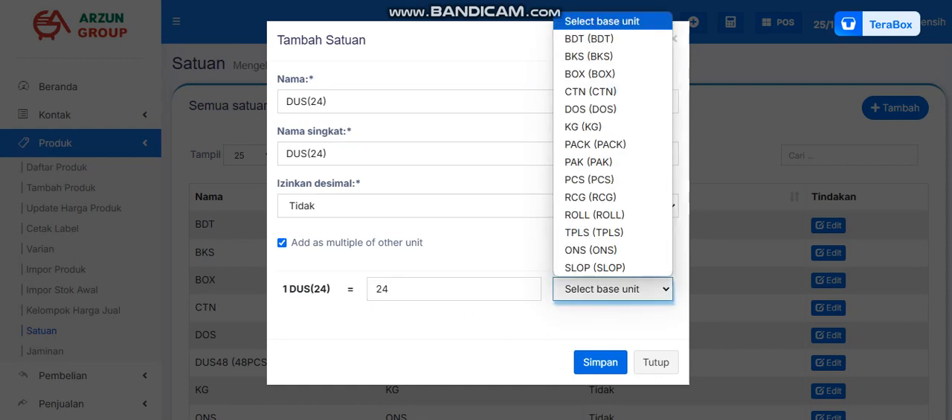
pyautogui.click(607, 179)
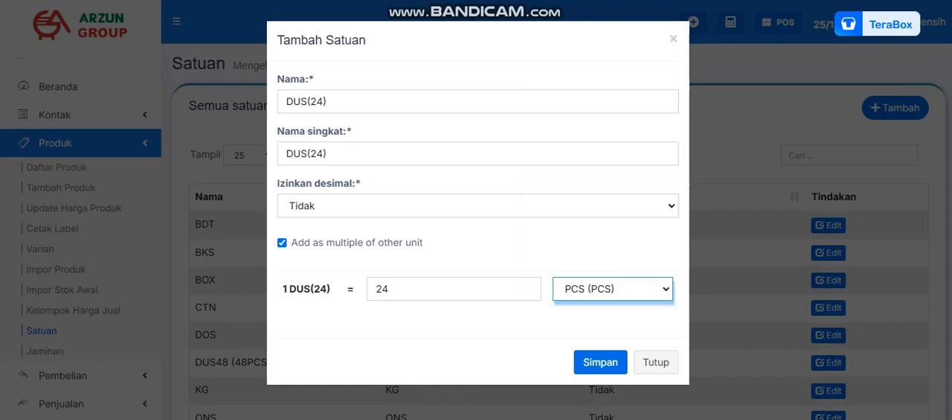
# Check the name, multiplier and base unit of the DUS(24) unit and save it.
pyautogui.tripleClick(294, 101)
pyautogui.click(317, 101)
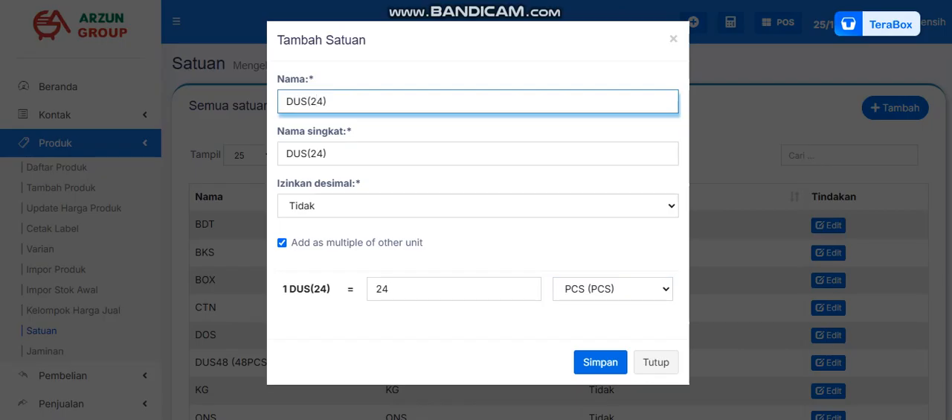
pyautogui.press('Tab')
pyautogui.doubleClick(381, 288)
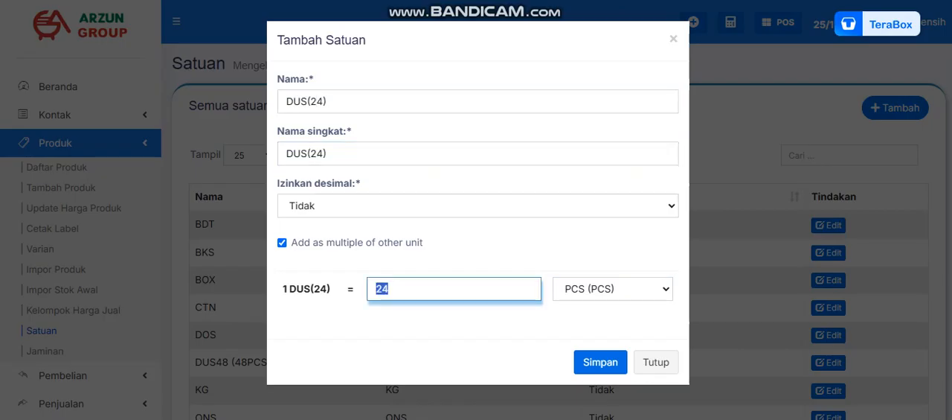
pyautogui.click(612, 289)
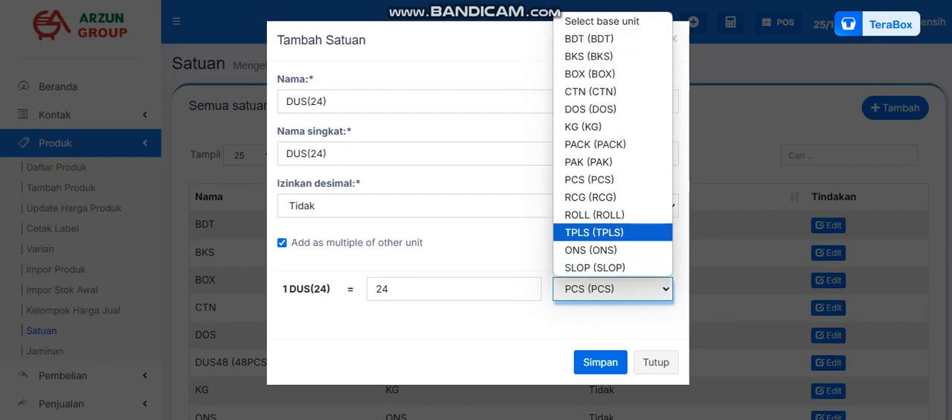
pyautogui.click(513, 241)
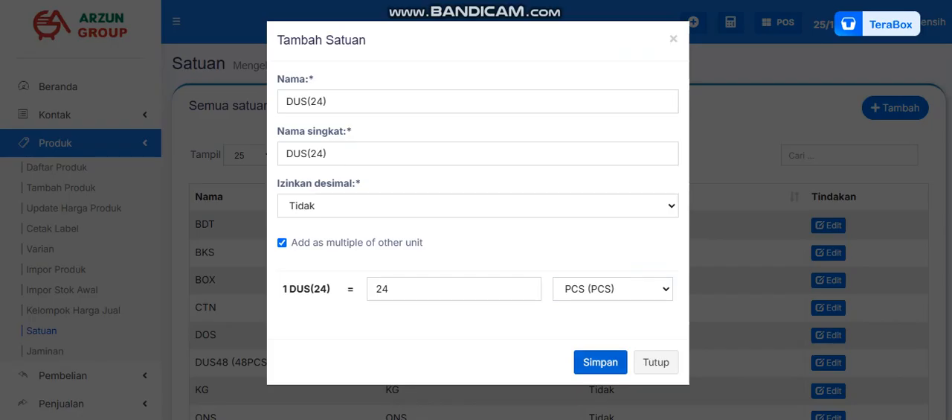
pyautogui.click(600, 362)
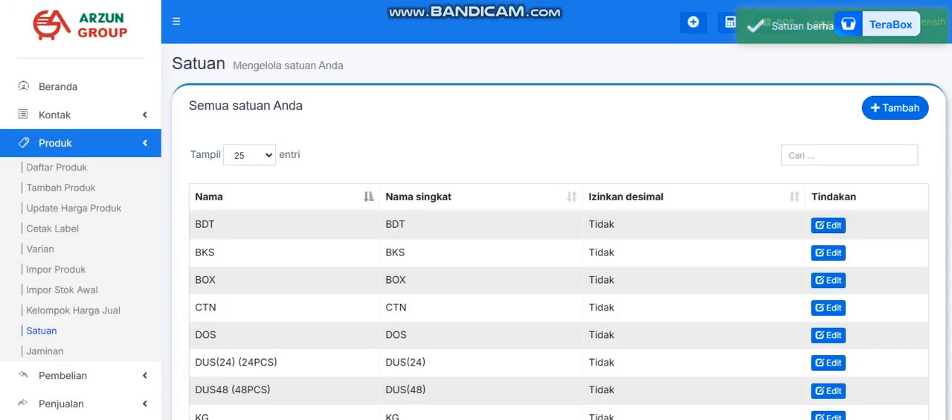
# Start a new purchase order and choose PT A as its supplier.
pyautogui.click(55, 142)
pyautogui.click(62, 171)
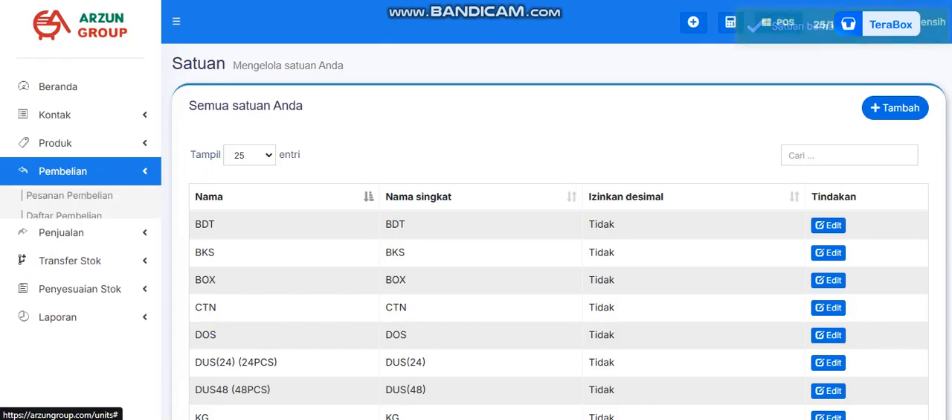
pyautogui.click(69, 195)
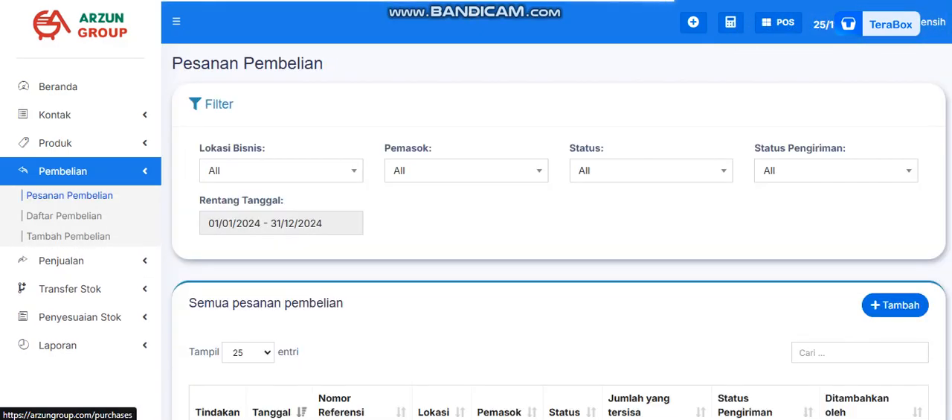
pyautogui.scroll(-3, 554, 238)
pyautogui.click(895, 164)
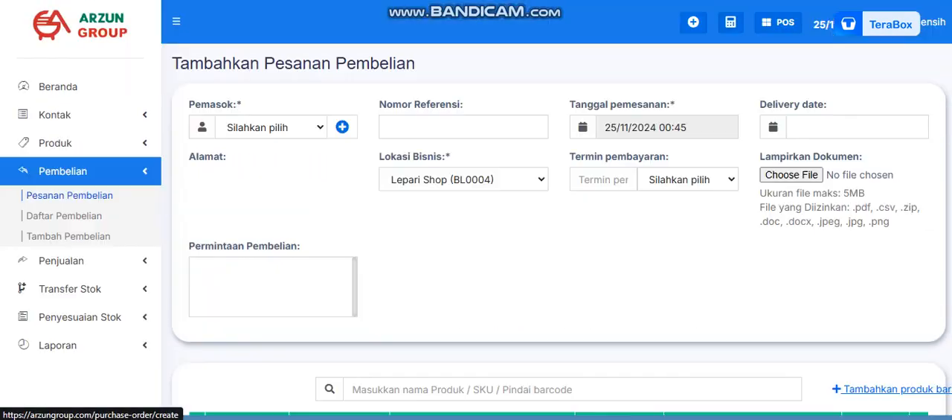
pyautogui.write('pt')
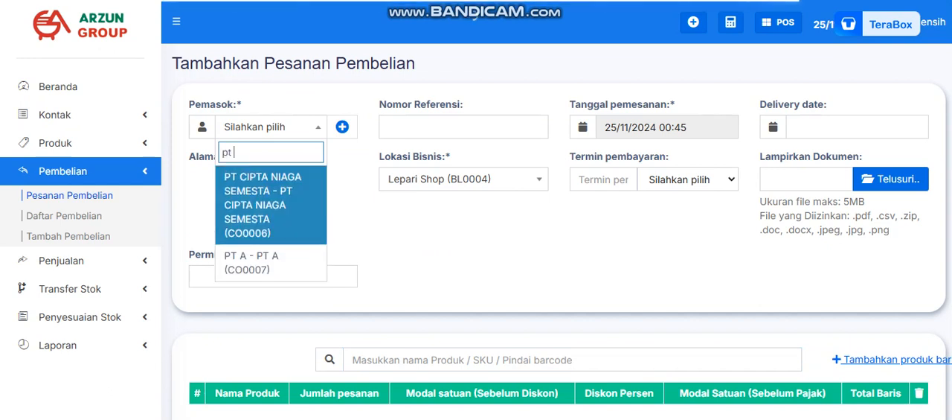
pyautogui.press('Down')
pyautogui.press('Return')
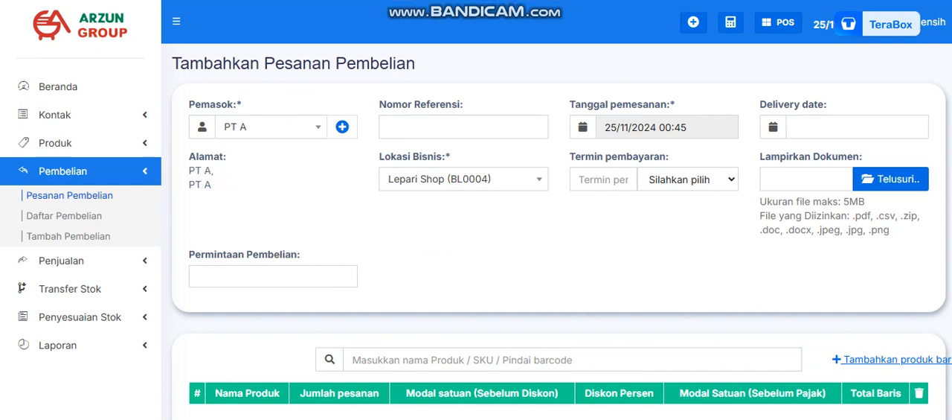
# Search the products for "pucu" and add PUCUK HARUM 24BTLX350ML to the new order.
pyautogui.scroll(-2, 557, 223)
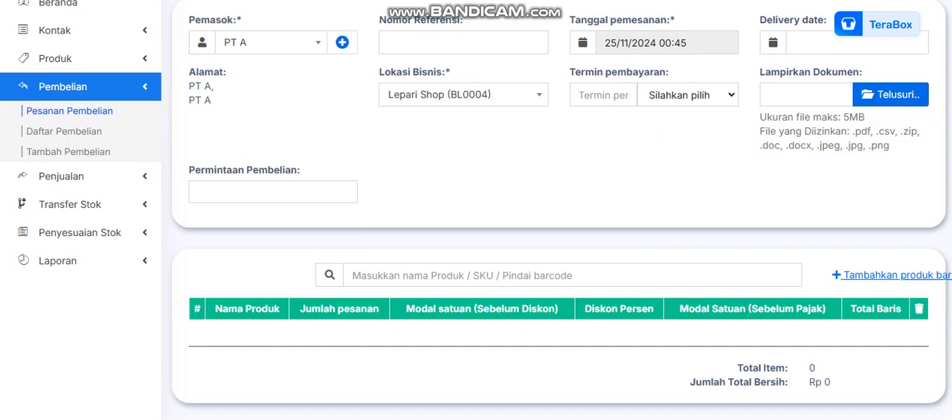
pyautogui.click(572, 218)
pyautogui.write('p')
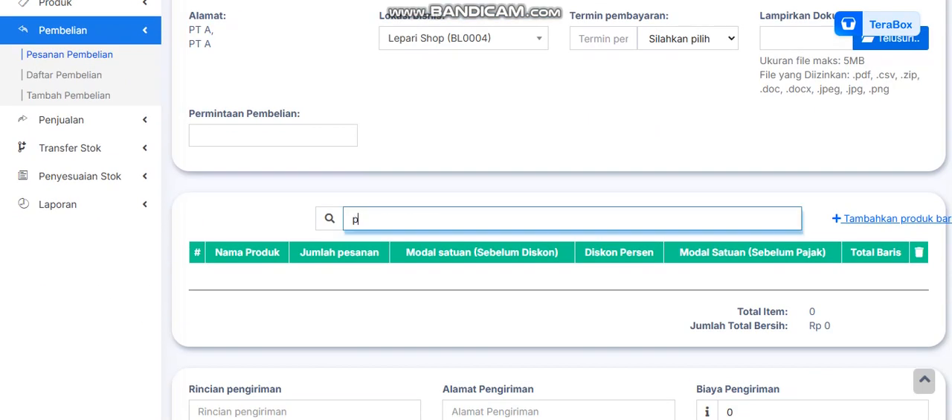
pyautogui.write('ucu')
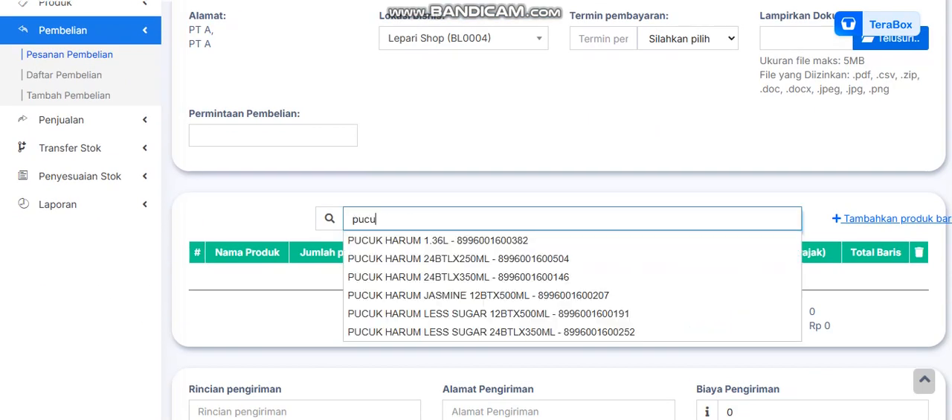
pyautogui.press('Down')
pyautogui.press('Down')
pyautogui.press('Down')
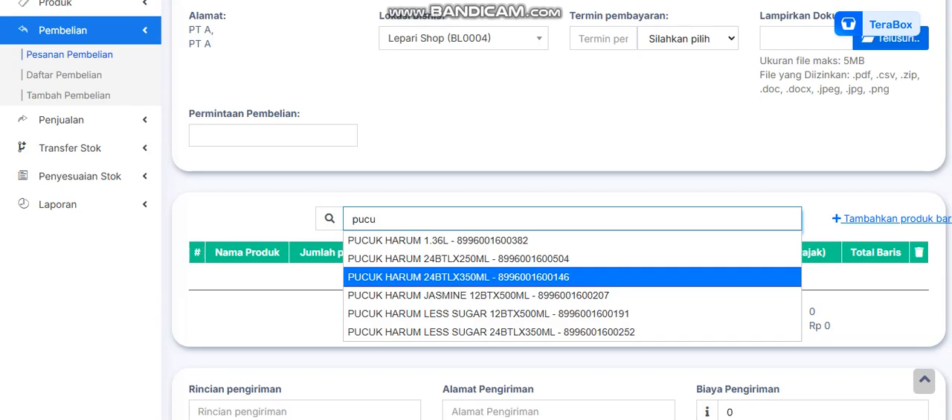
pyautogui.press('Return')
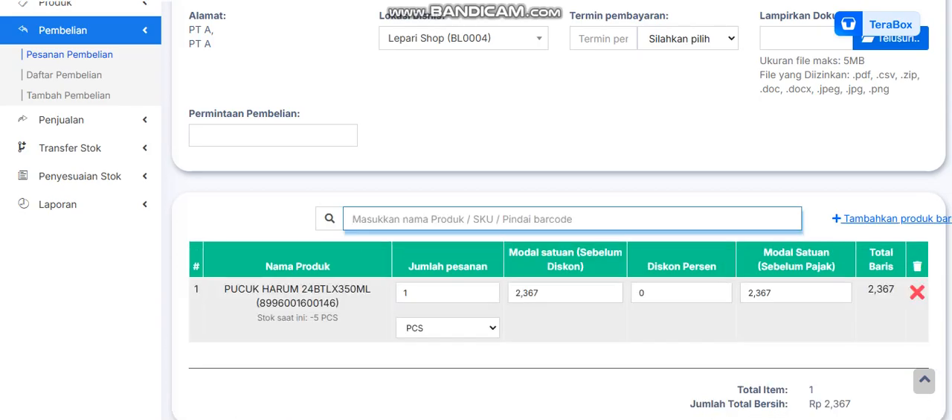
# Order PUCUK HARUM 24BTLX350ML in the DUS(24) unit with a pre-discount unit cost of 59000.
pyautogui.click(447, 327)
pyautogui.press('Down')
pyautogui.press('Down')
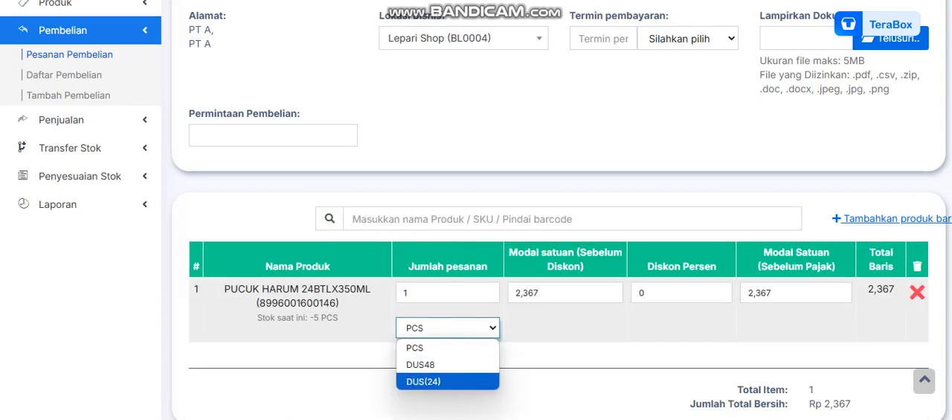
pyautogui.press('Return')
pyautogui.press('Tab')
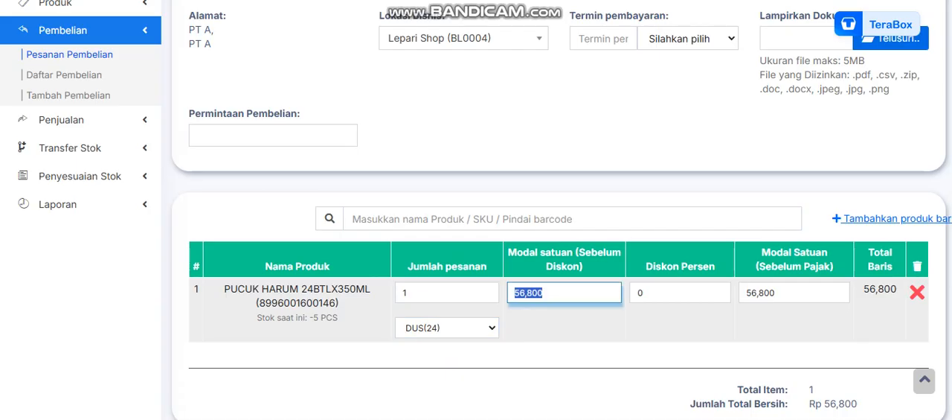
pyautogui.write('59000')
pyautogui.press('Tab')
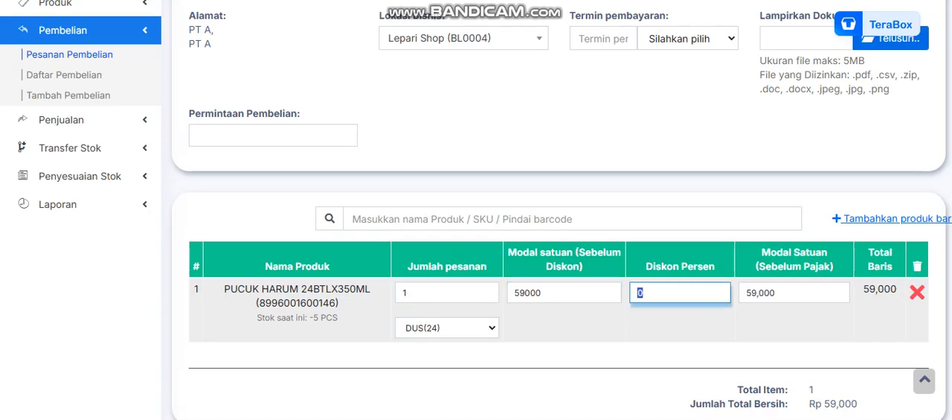
# Look over the order total and the shipping fee, shipping address and shipping details fields.
pyautogui.scroll(-3, 558, 223)
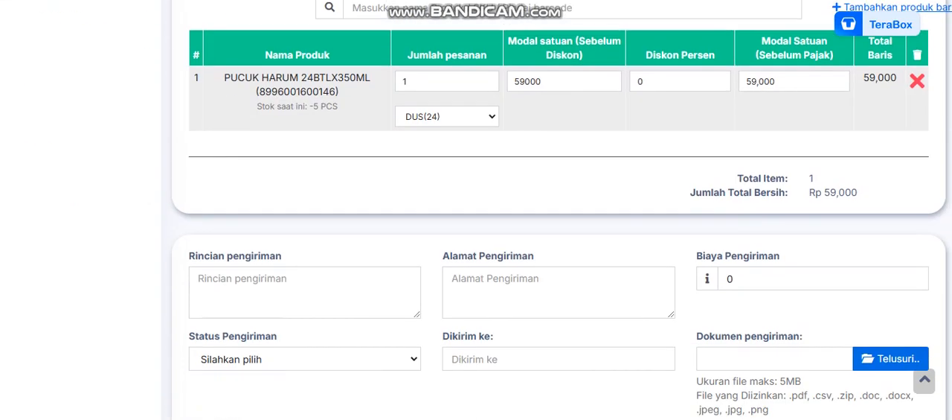
pyautogui.scroll(1, 558, 223)
pyautogui.scroll(-1, 557, 223)
pyautogui.click(729, 278)
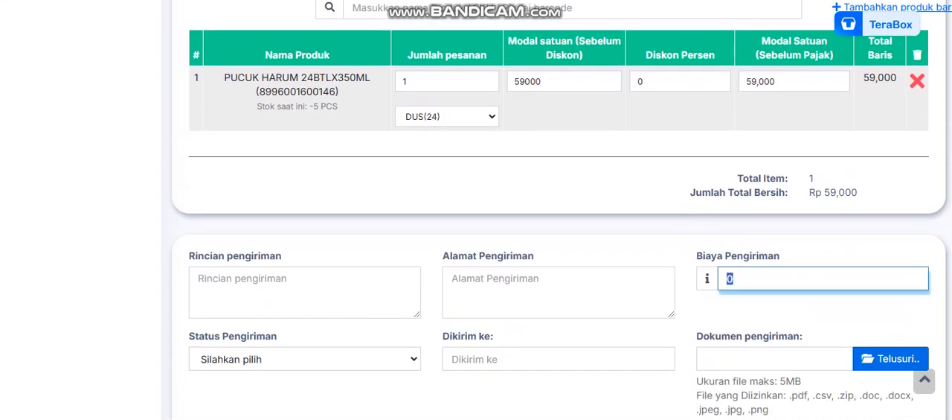
pyautogui.scroll(-2, 729, 223)
pyautogui.click(557, 151)
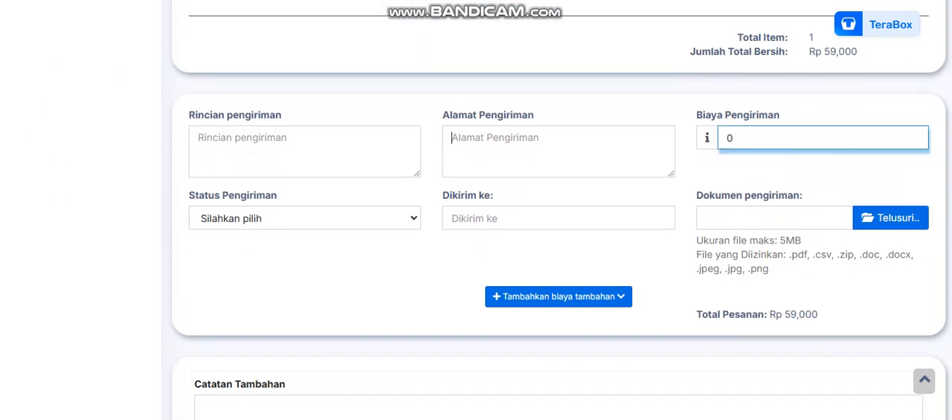
pyautogui.click(305, 151)
pyautogui.click(305, 261)
pyautogui.click(558, 151)
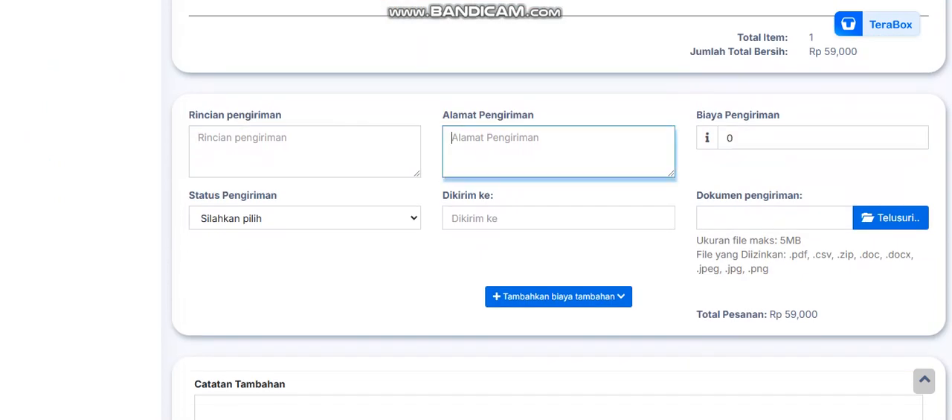
# Set the order's shipping status to Dikirim.
pyautogui.scroll(-2, 558, 186)
pyautogui.click(305, 76)
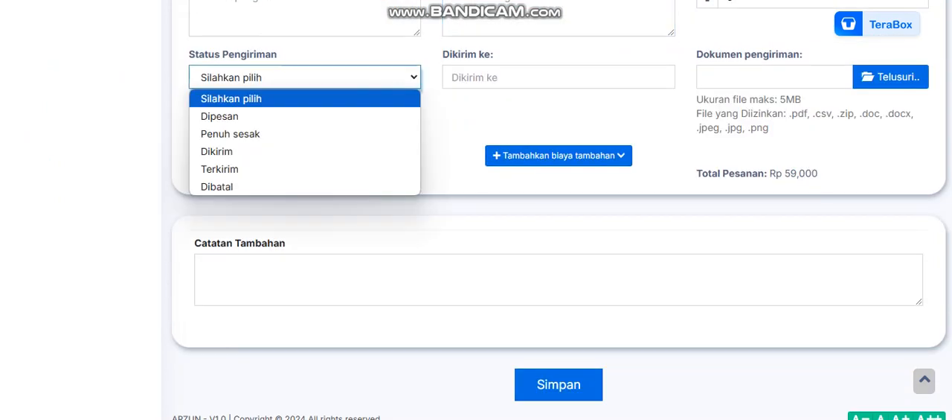
pyautogui.click(305, 168)
pyautogui.click(305, 77)
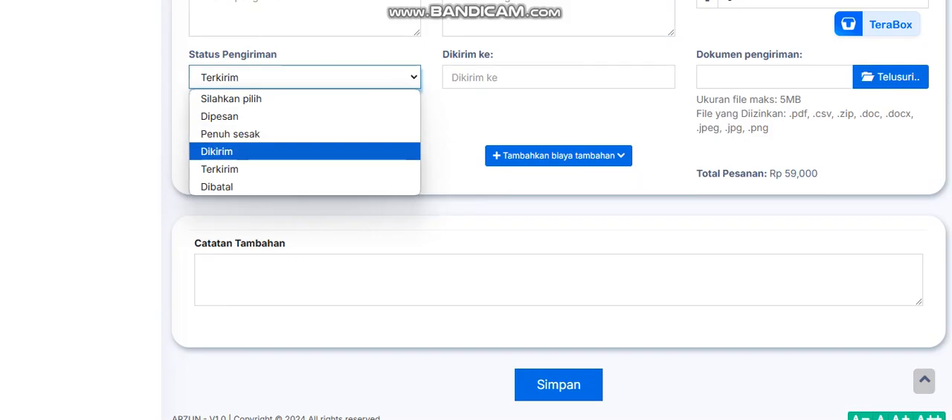
pyautogui.click(238, 152)
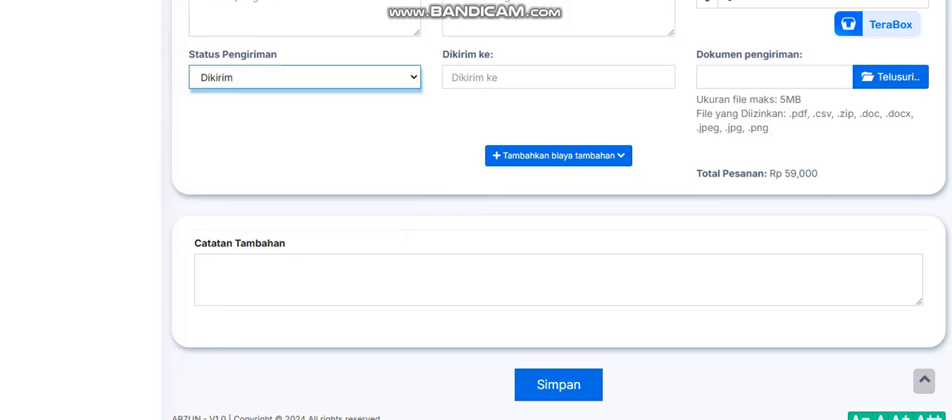
# Enter "Urgent" as the additional note of the purchase order.
pyautogui.scroll(-1, 476, 223)
pyautogui.scroll(1, 476, 224)
pyautogui.scroll(1, 476, 223)
pyautogui.scroll(-2, 476, 223)
pyautogui.click(476, 259)
pyautogui.write('Uegn')
pyautogui.press('BackSpace')
pyautogui.press('BackSpace')
pyautogui.press('BackSpace')
pyautogui.write('rgent')
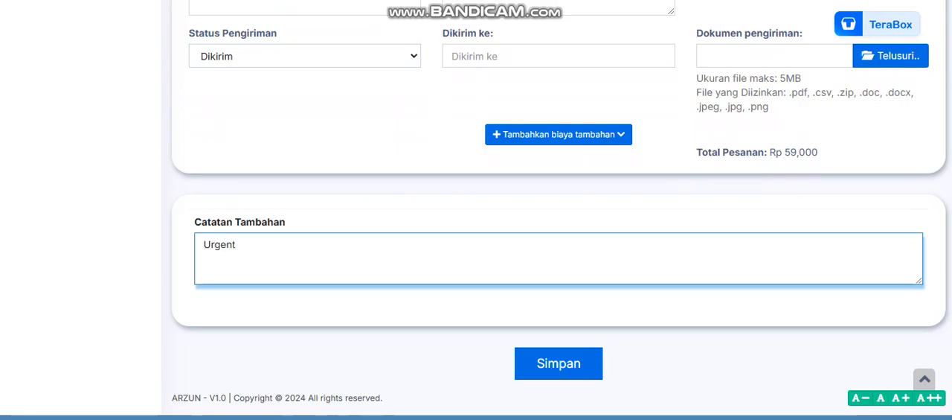
# Check the order line and shipping details, and save the purchase order.
pyautogui.scroll(10, 476, 223)
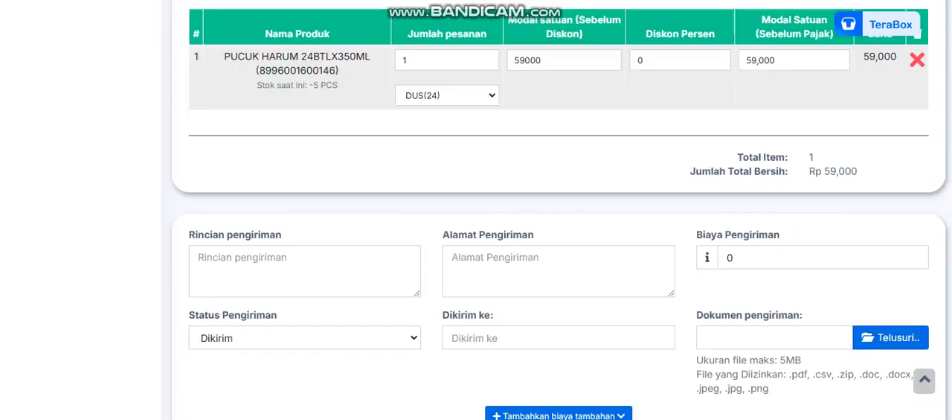
pyautogui.scroll(-10, 557, 223)
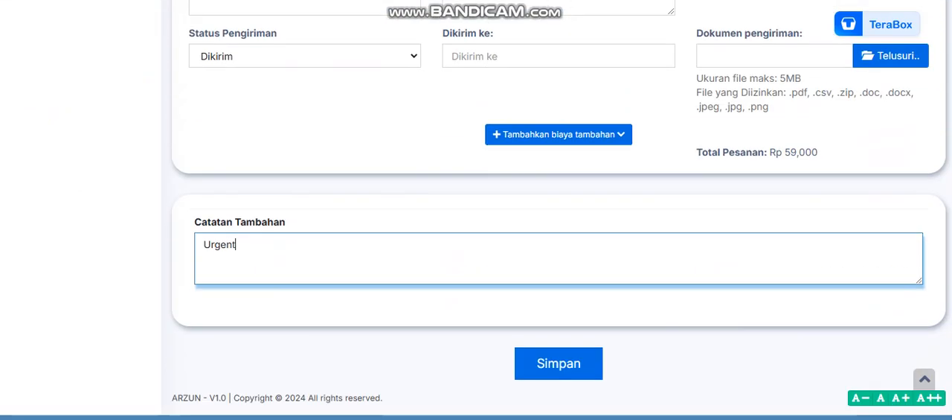
pyautogui.click(559, 363)
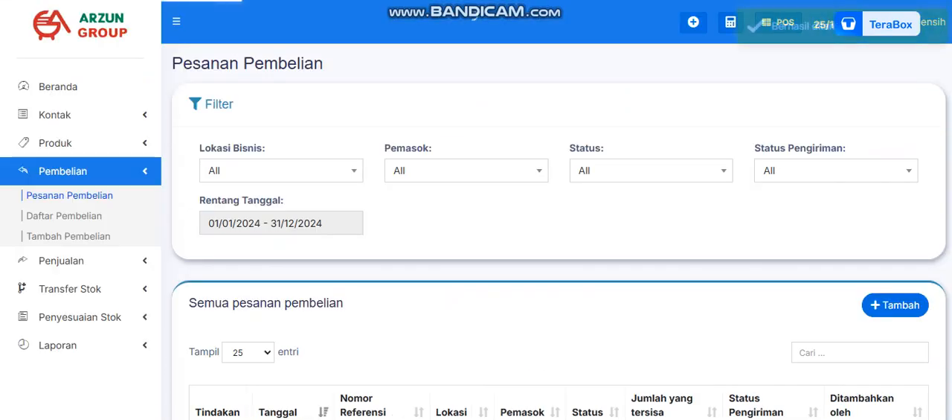
# Open the PDF version of the PT A purchase order and read through its details, total and note.
pyautogui.scroll(-3, 476, 223)
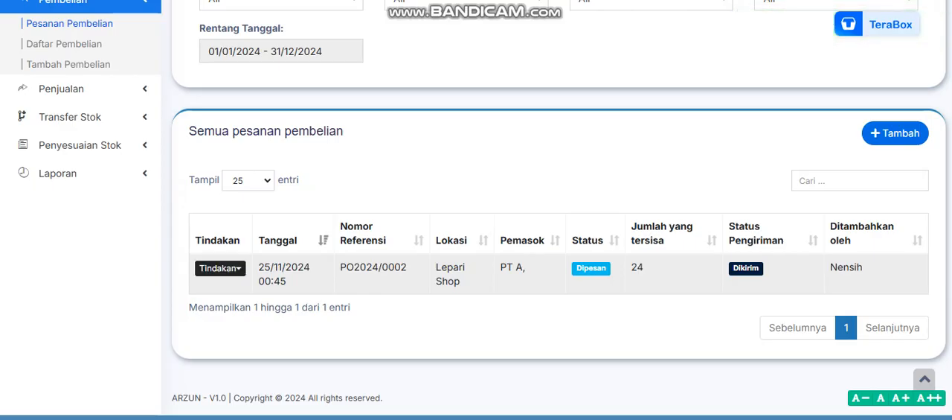
pyautogui.click(220, 268)
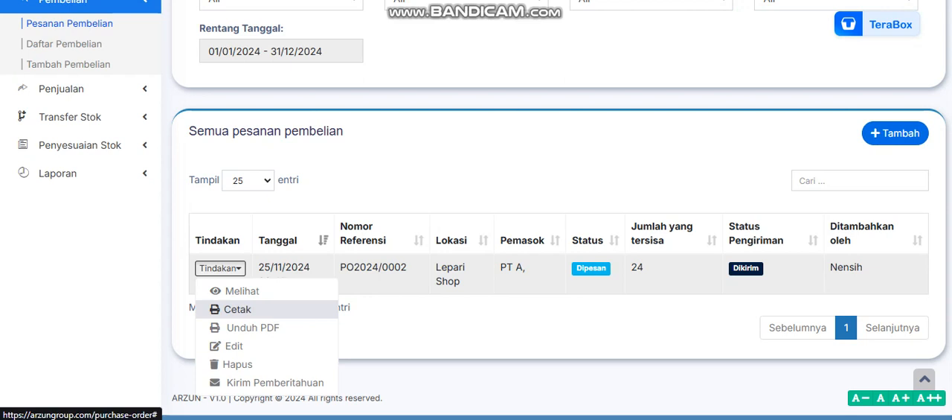
pyautogui.click(253, 327)
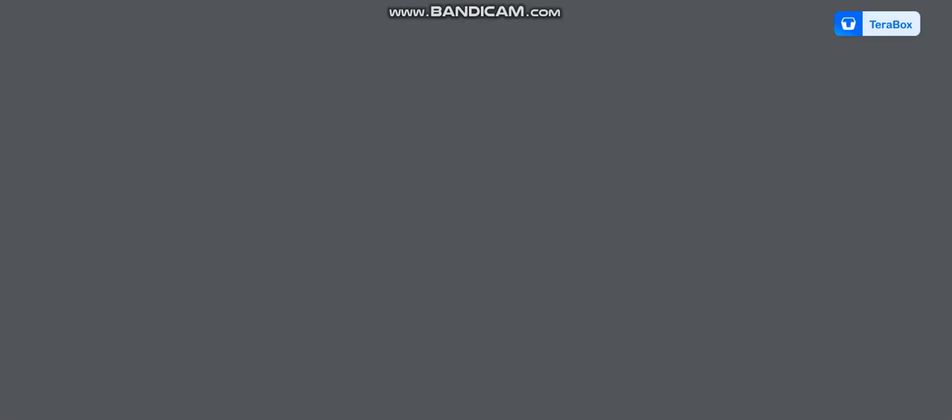
pyautogui.scroll(-2, 474, 230)
pyautogui.scroll(2, 473, 231)
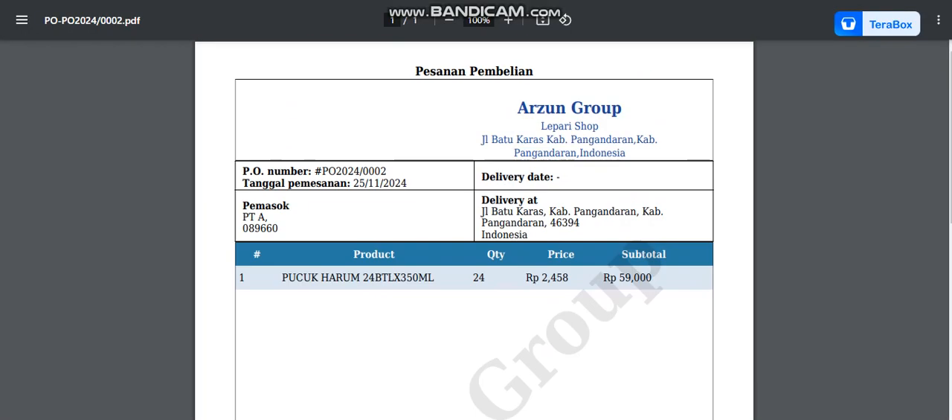
pyautogui.moveTo(848, 29); pyautogui.dragTo(885, 95)
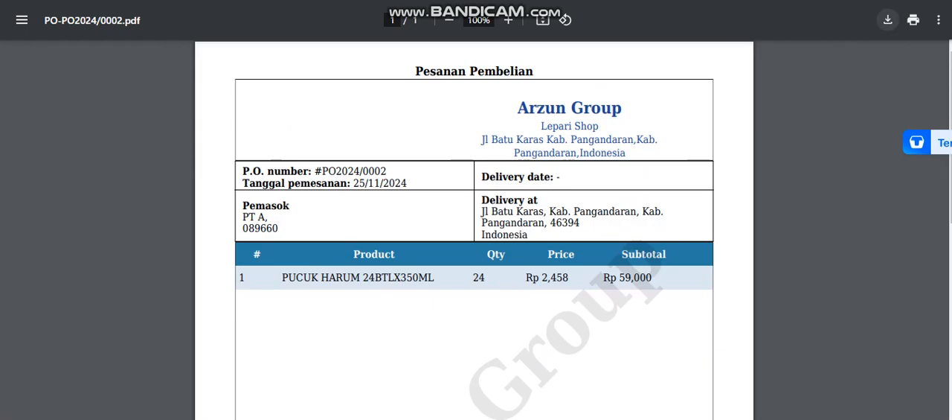
pyautogui.scroll(-5, 474, 230)
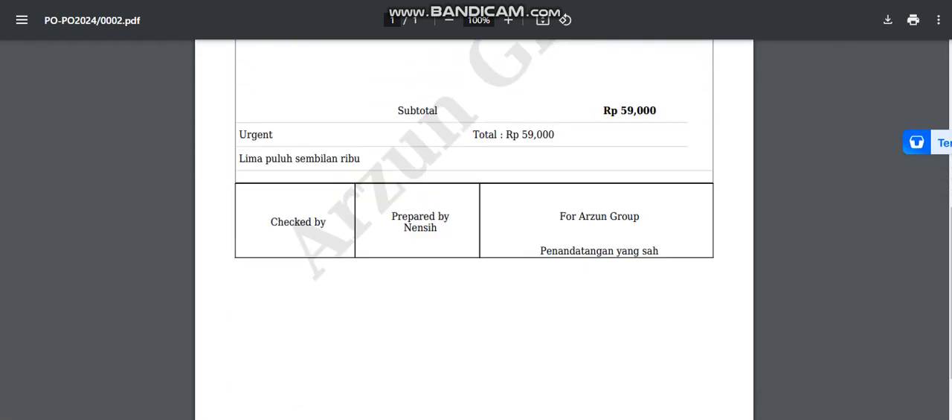
pyautogui.scroll(3, 474, 231)
pyautogui.scroll(2, 474, 230)
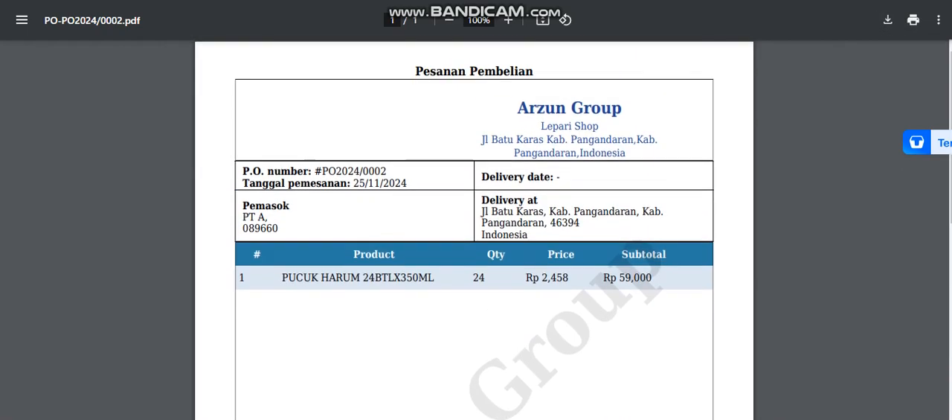
# Download the purchase order PDF under its suggested file name and return to the purchase order list.
pyautogui.click(887, 20)
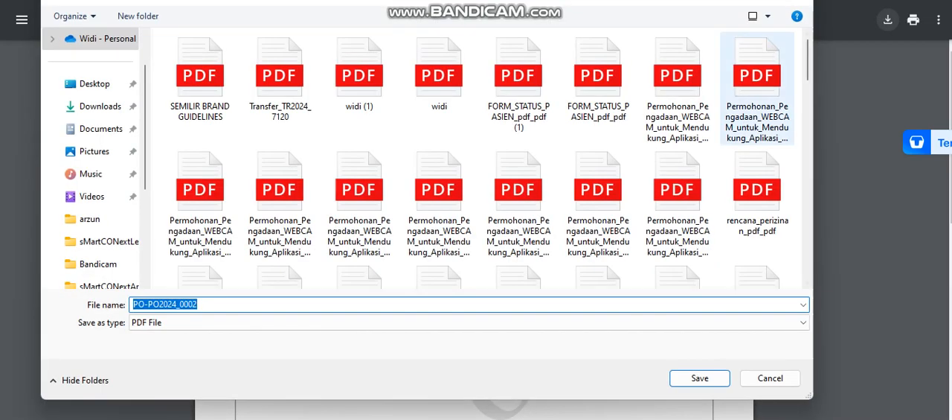
pyautogui.press('Return')
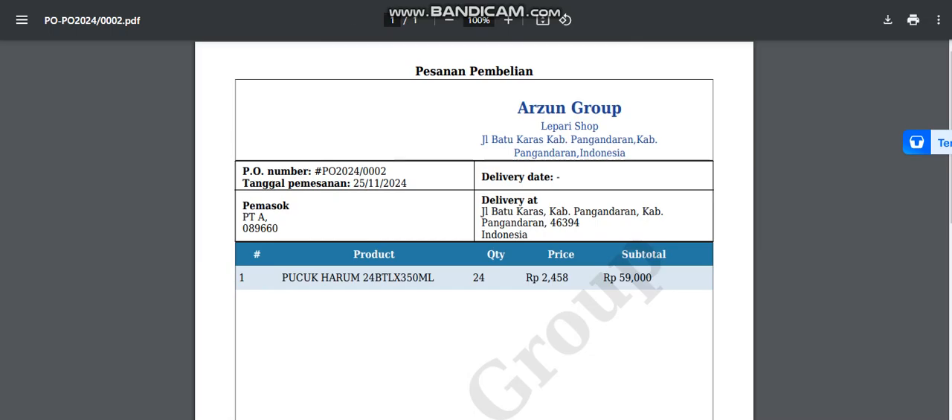
pyautogui.click(343, 1)
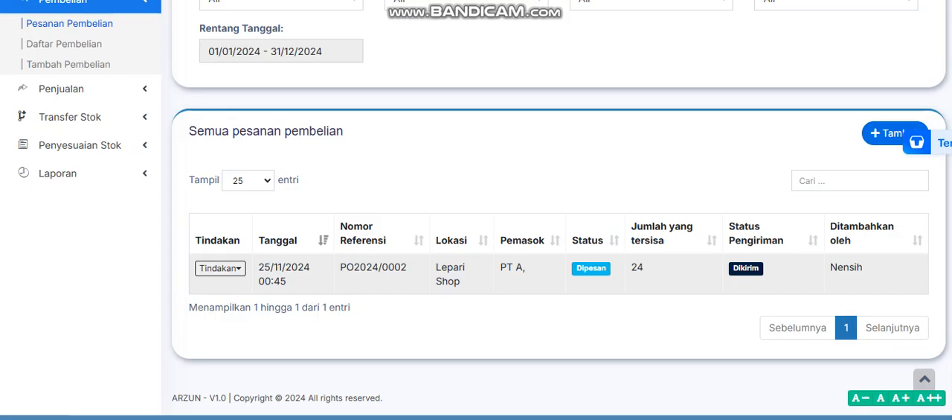
pyautogui.scroll(2, 476, 224)
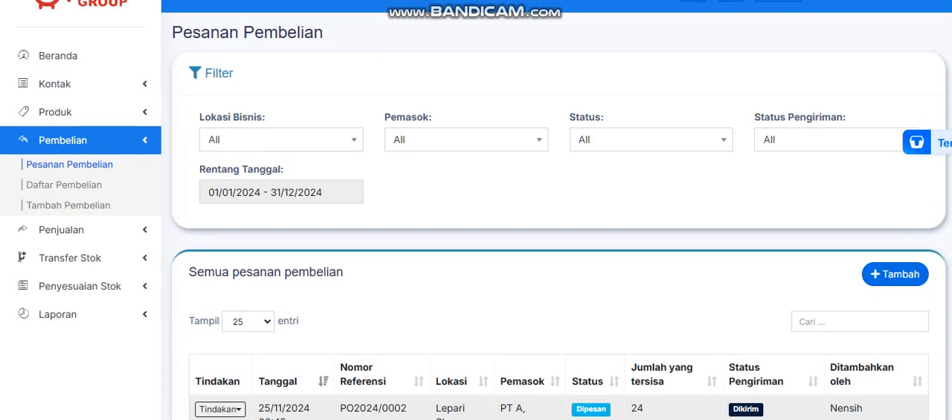
pyautogui.scroll(1, 476, 224)
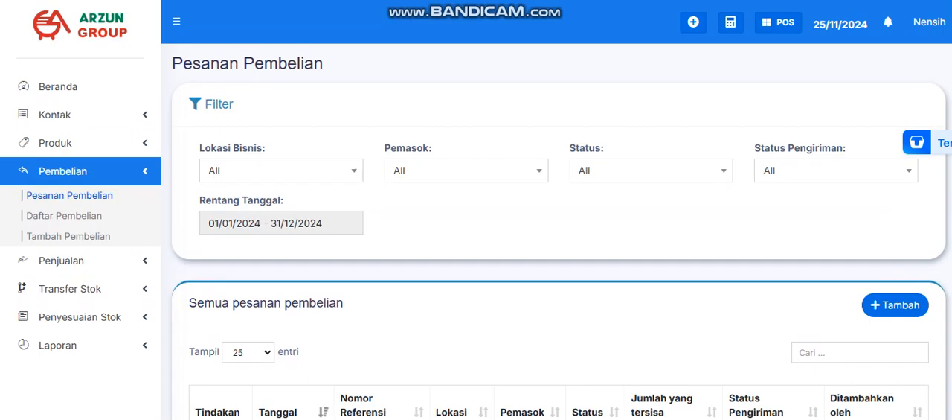
pyautogui.click(63, 171)
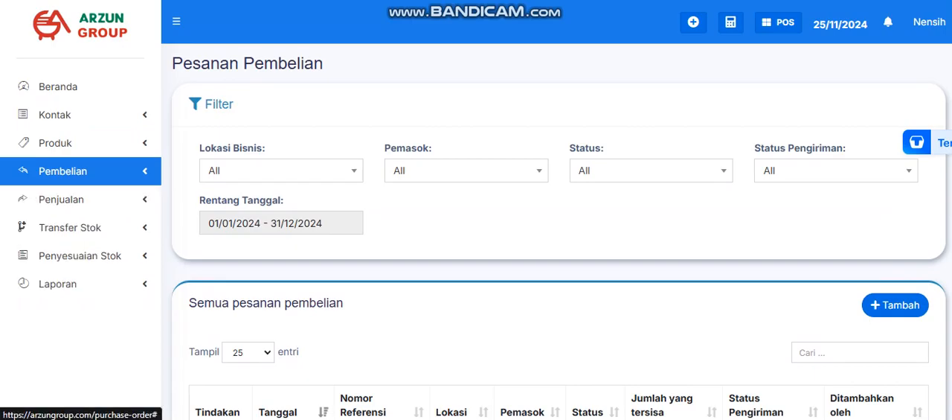
pyautogui.click(63, 171)
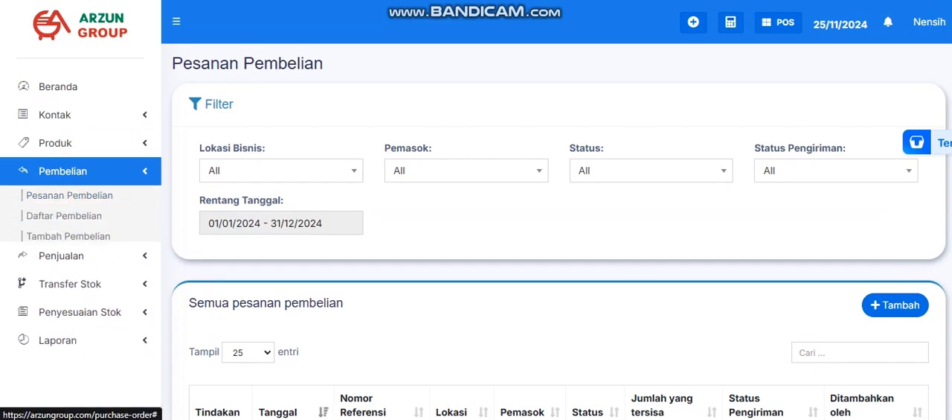
pyautogui.click(62, 172)
pyautogui.click(63, 171)
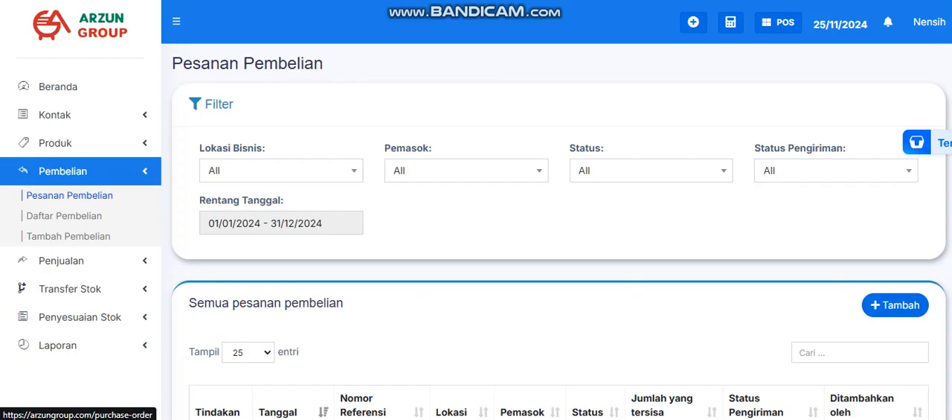
pyautogui.scroll(-3, 476, 223)
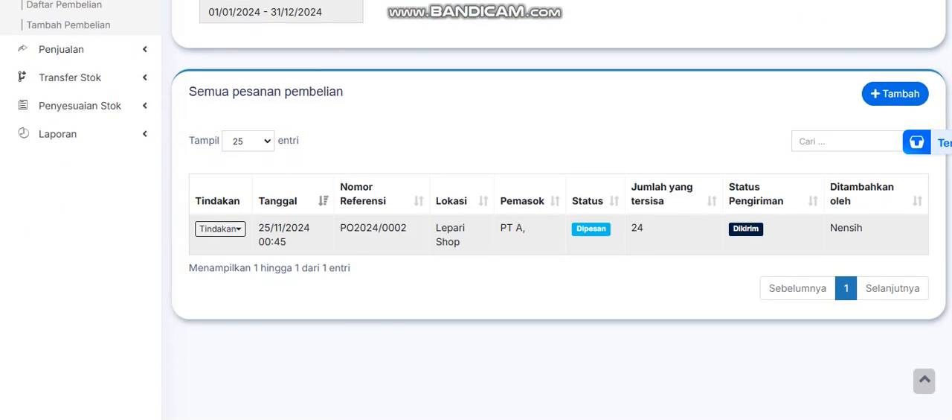
pyautogui.click(221, 229)
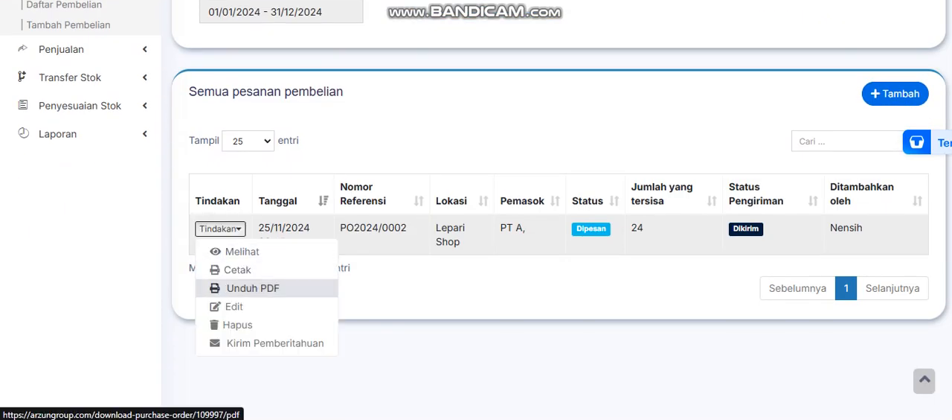
pyautogui.click(432, 279)
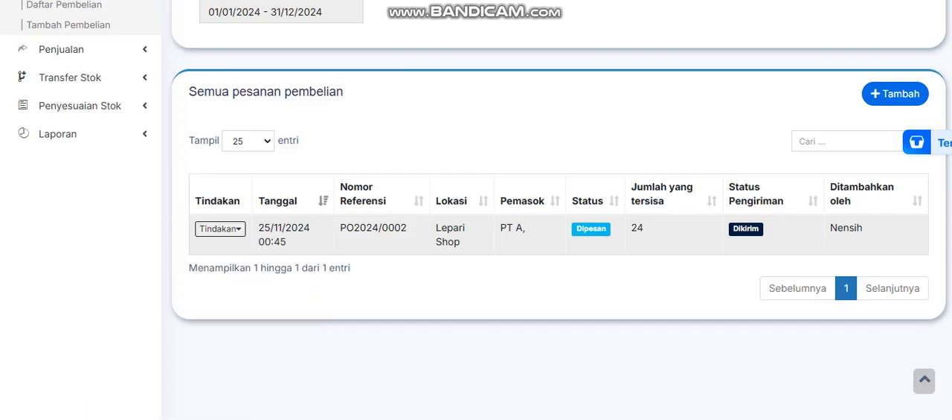
pyautogui.scroll(2, 476, 223)
pyautogui.scroll(1, 476, 224)
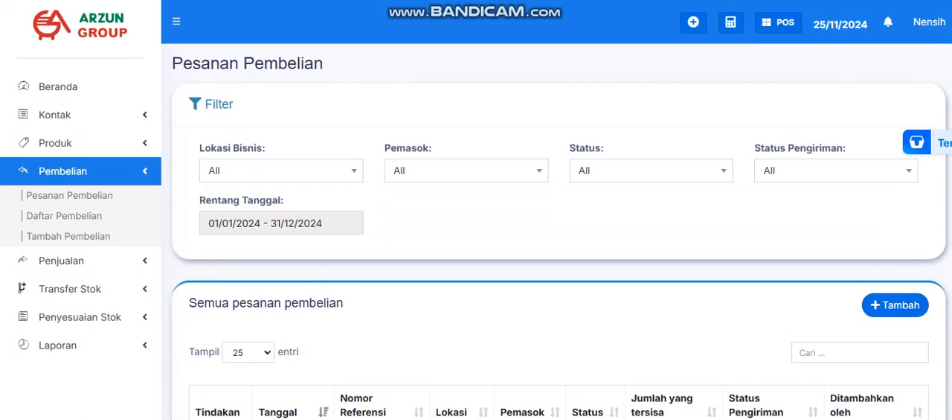
pyautogui.scroll(-2, 476, 223)
pyautogui.scroll(2, 476, 223)
pyautogui.scroll(-1, 476, 223)
pyautogui.scroll(-1, 476, 224)
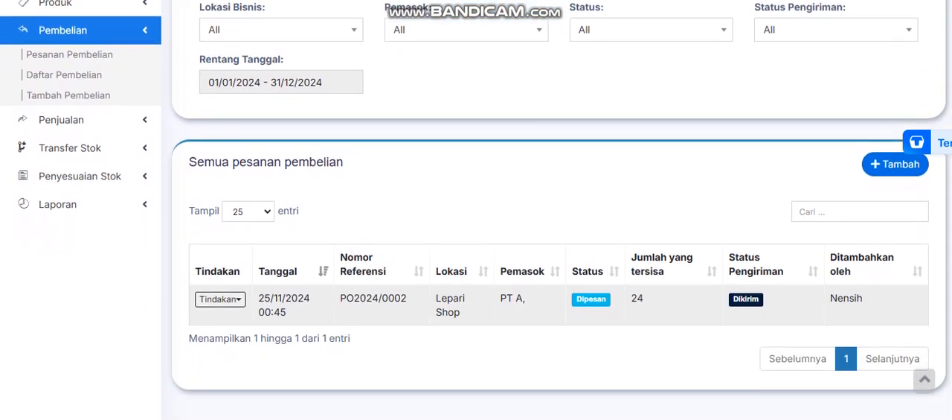
pyautogui.scroll(2, 476, 223)
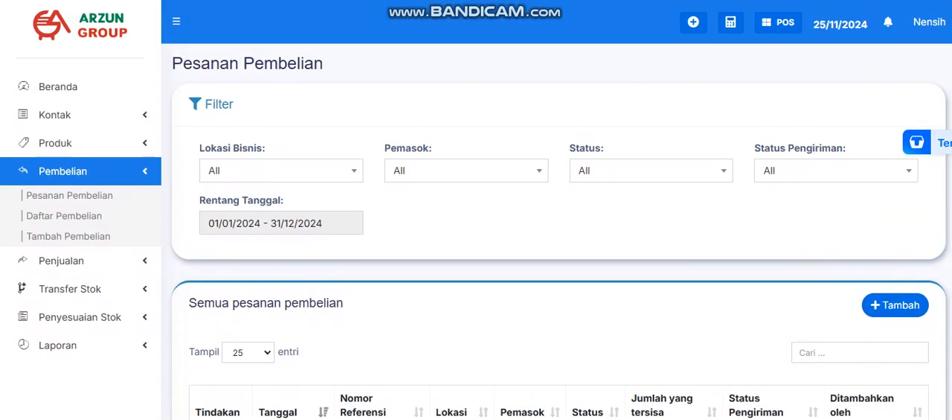
pyautogui.scroll(-4, 476, 223)
pyautogui.scroll(4, 476, 223)
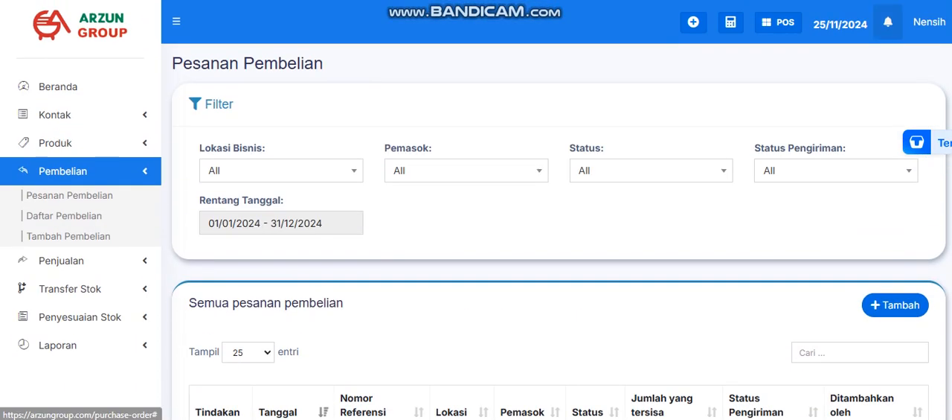